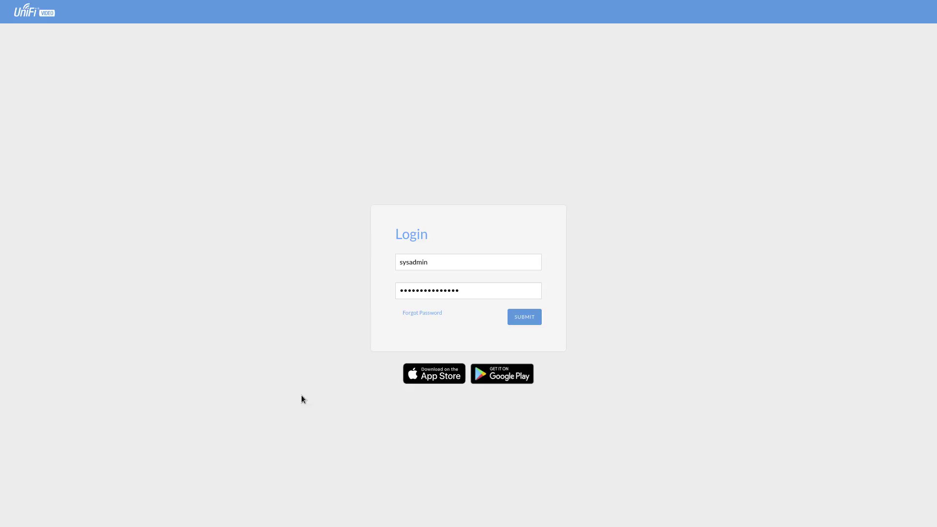
Sign in, glance at the Unmanaged tab, then return to the Managed list showing BackCam.
{"action": "left_click", "coordinate": [525, 321]}
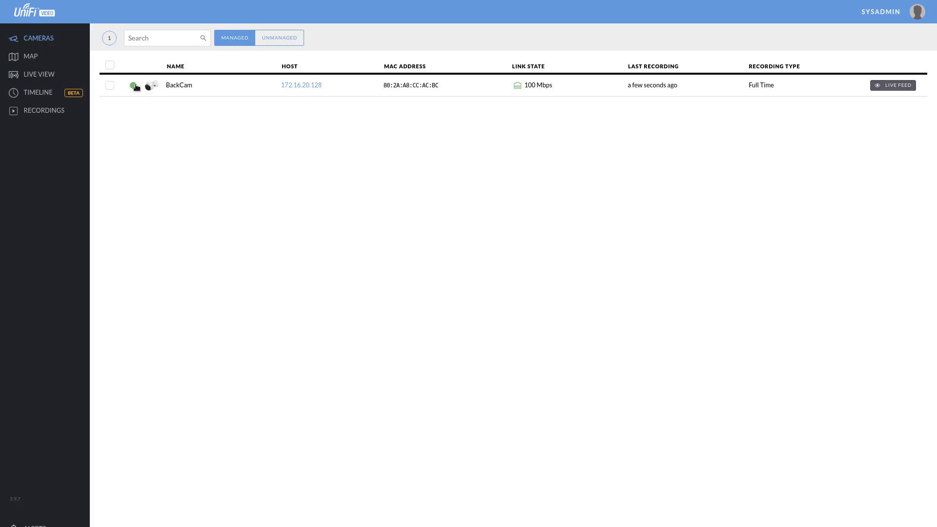
{"action": "left_click", "coordinate": [276, 39]}
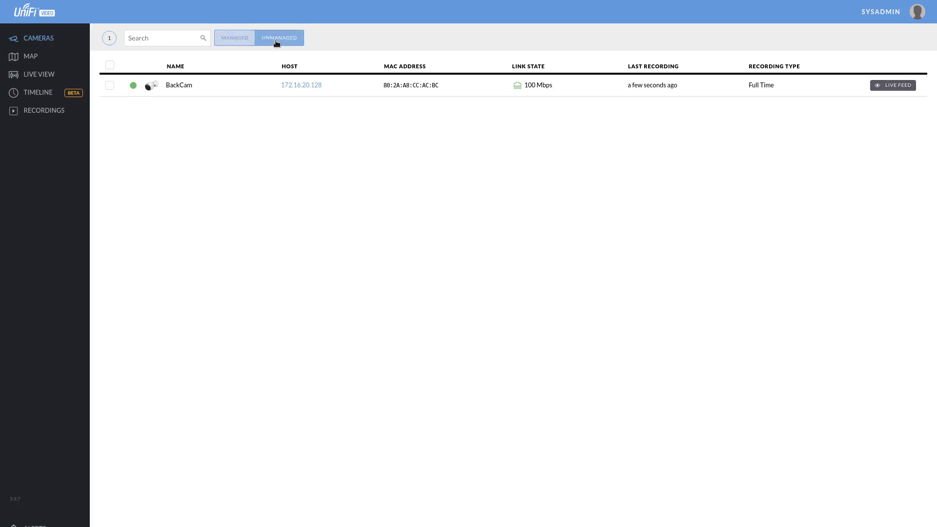
{"action": "left_click", "coordinate": [239, 40]}
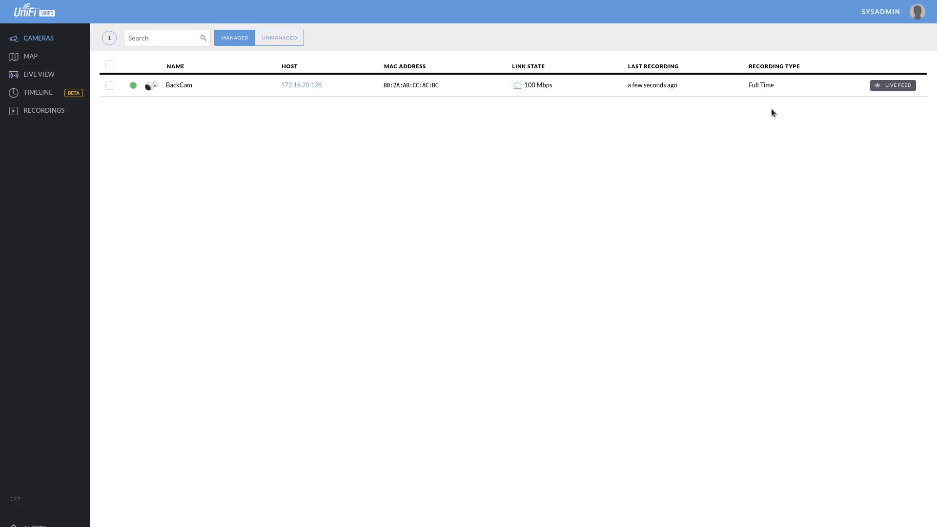
Open BackCam's details, expand On Screen Display with Timestamp Overlay and Watermark on, and collapse Accessories.
{"action": "left_click", "coordinate": [182, 91]}
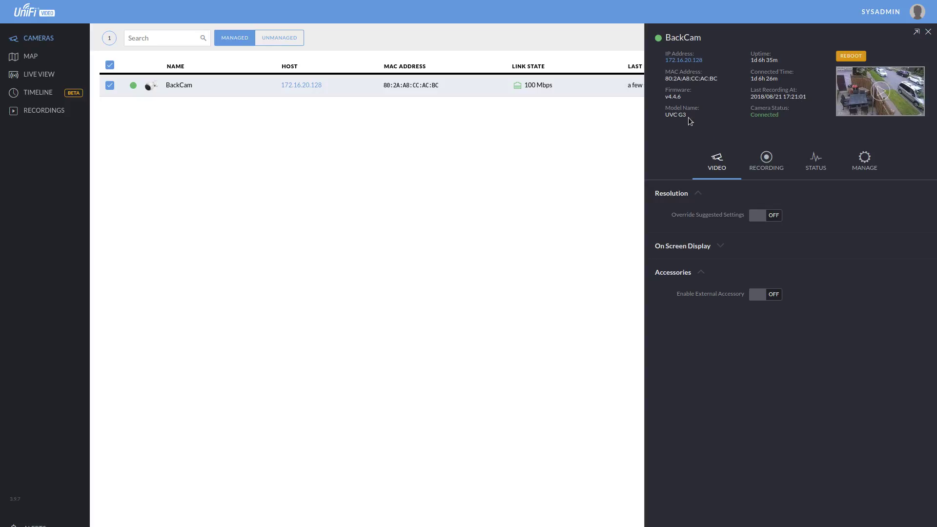
{"action": "left_click_drag", "start_coordinate": [687, 117], "coordinate": [665, 117]}
{"action": "left_click", "coordinate": [699, 193]}
{"action": "left_click", "coordinate": [699, 193]}
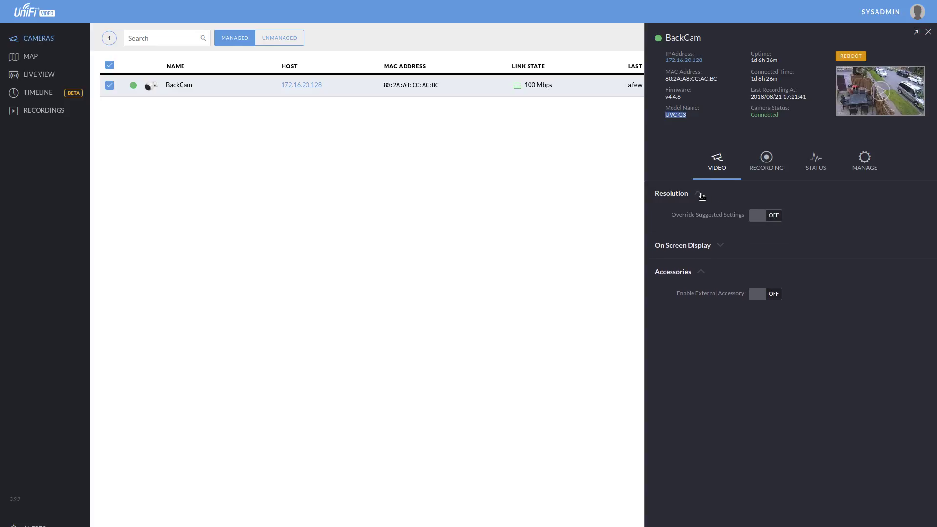
{"action": "left_click", "coordinate": [720, 246]}
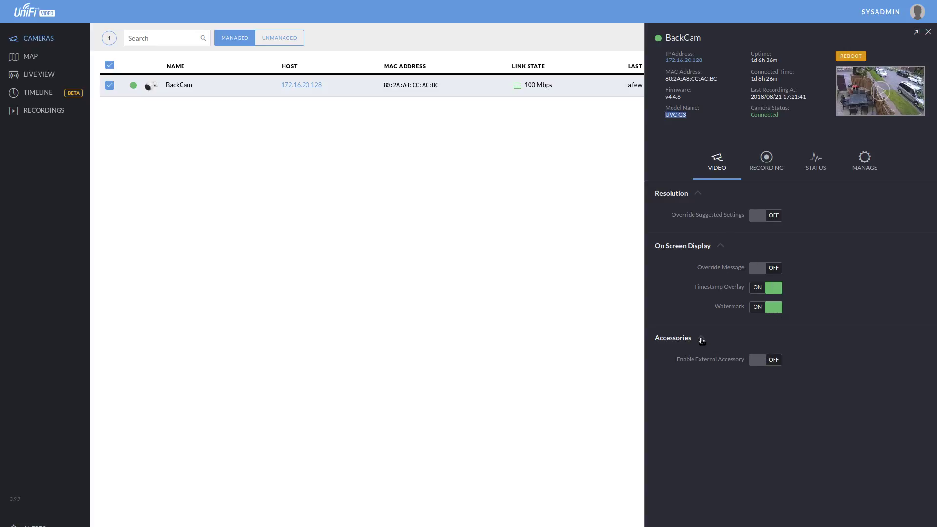
{"action": "left_click", "coordinate": [701, 339]}
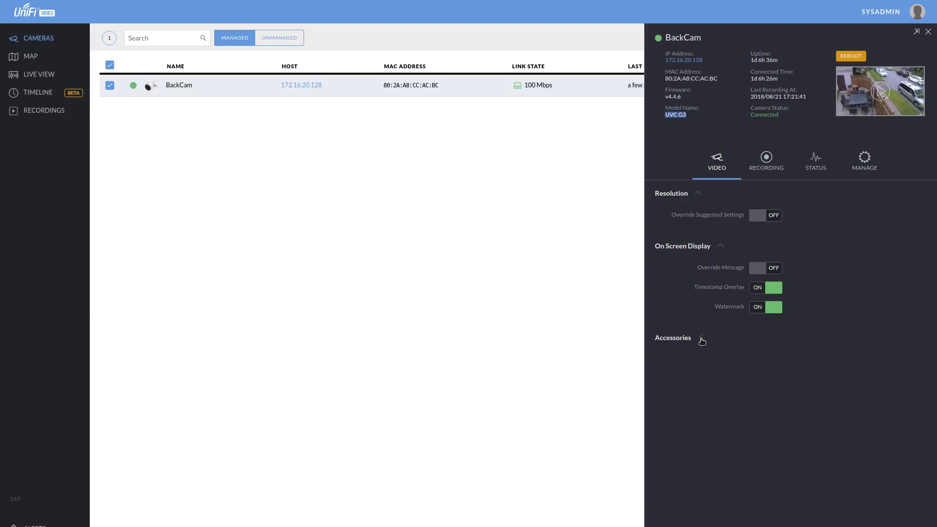
On BackCam's RECORDING tab, switch Record Mode to Record on schedule.
{"action": "left_click", "coordinate": [702, 339]}
{"action": "left_click", "coordinate": [747, 168]}
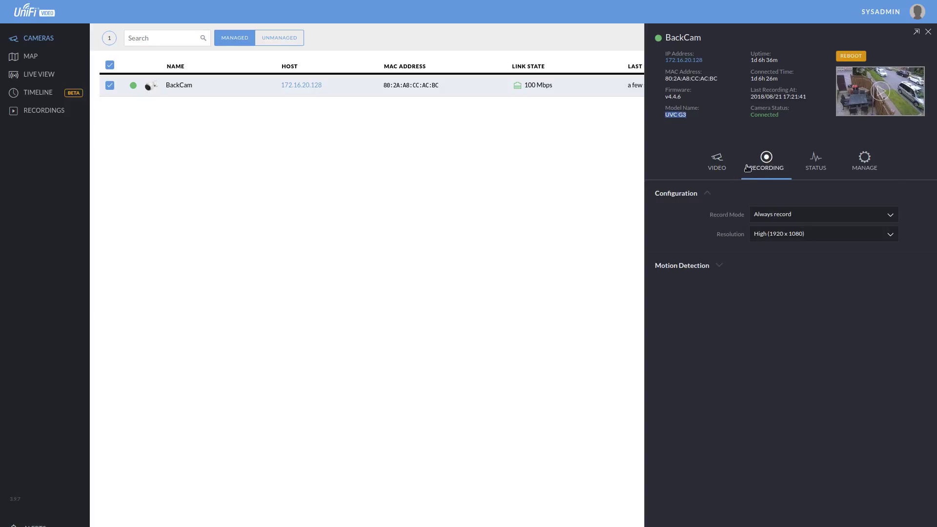
{"action": "left_click", "coordinate": [884, 218]}
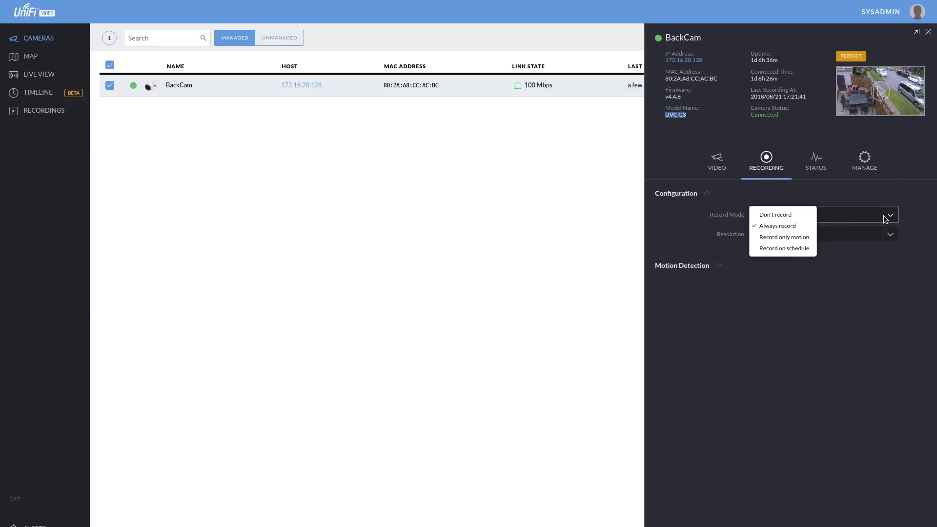
{"action": "left_click", "coordinate": [889, 201]}
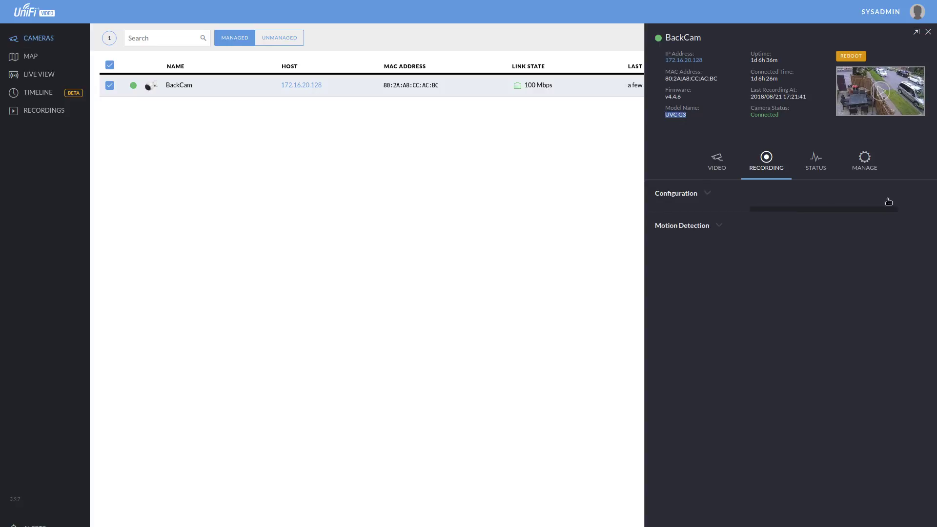
{"action": "left_click", "coordinate": [707, 193]}
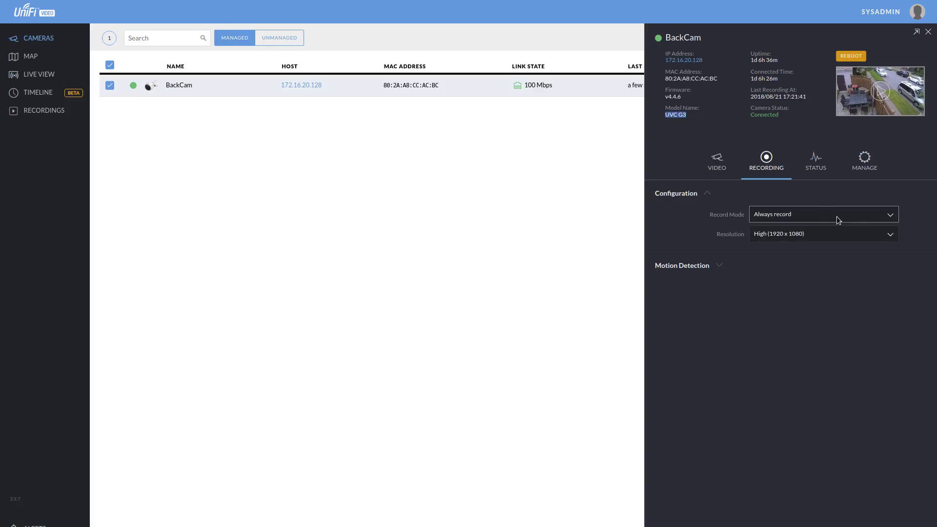
{"action": "left_click", "coordinate": [836, 216]}
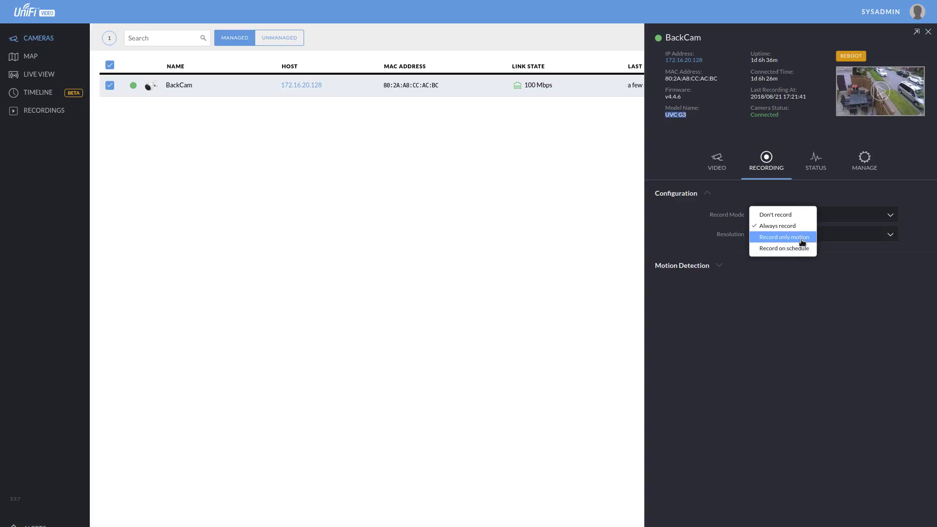
{"action": "left_click", "coordinate": [805, 254]}
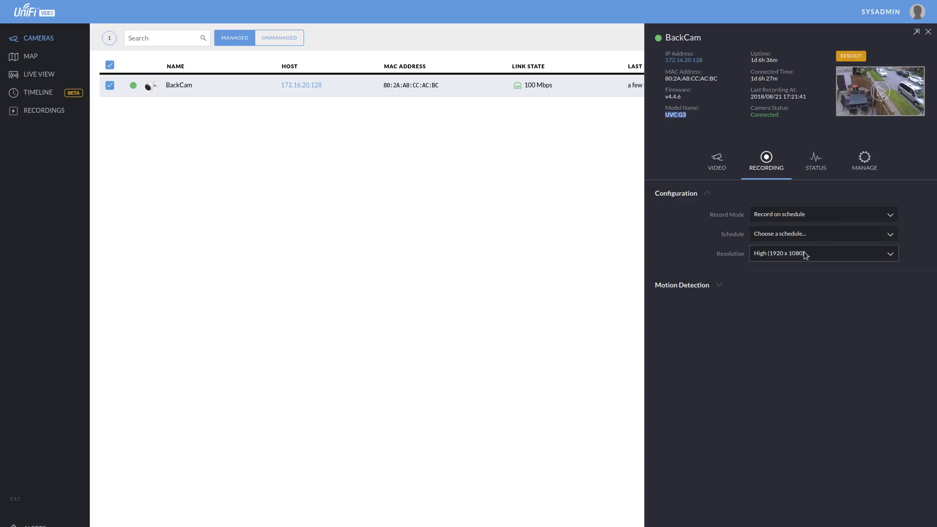
Start a New Schedule, close the editor unsaved, and set Record Mode back to Always record.
{"action": "left_click", "coordinate": [896, 239]}
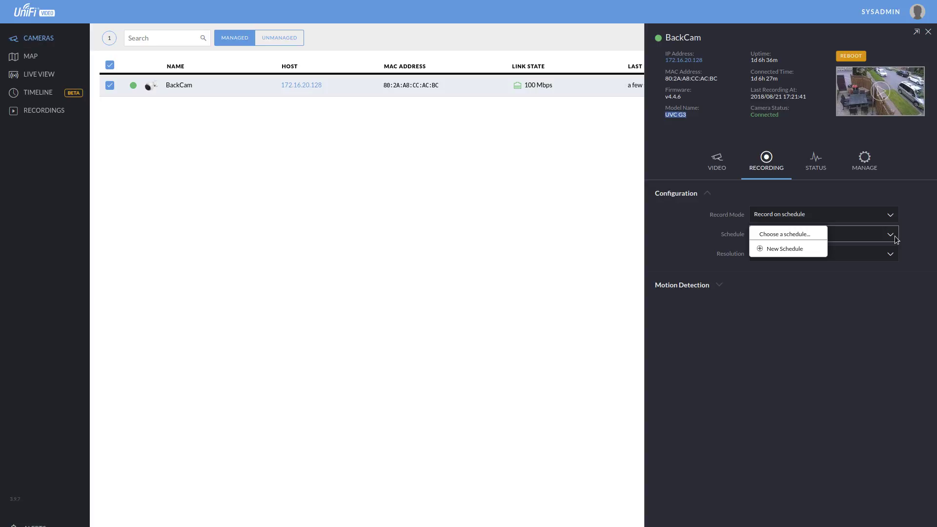
{"action": "left_click", "coordinate": [793, 249]}
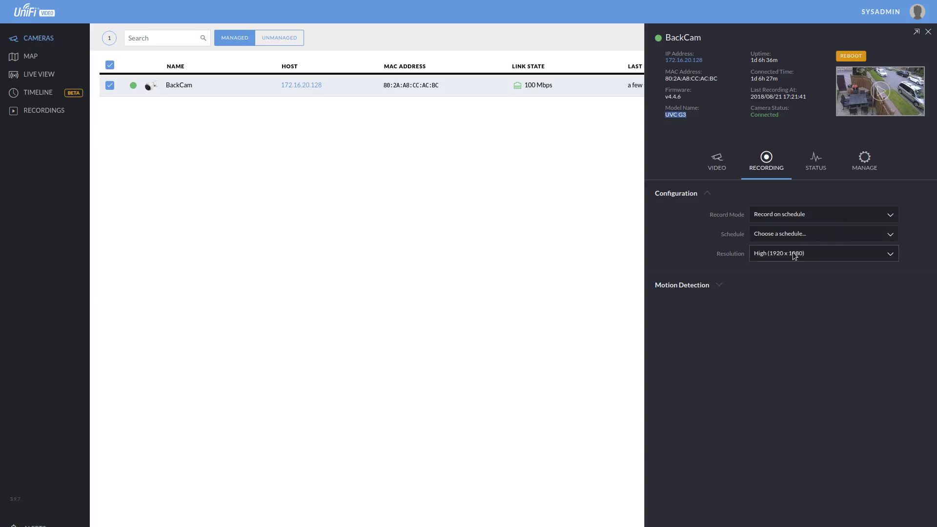
{"action": "left_click", "coordinate": [655, 69]}
{"action": "left_click", "coordinate": [861, 235]}
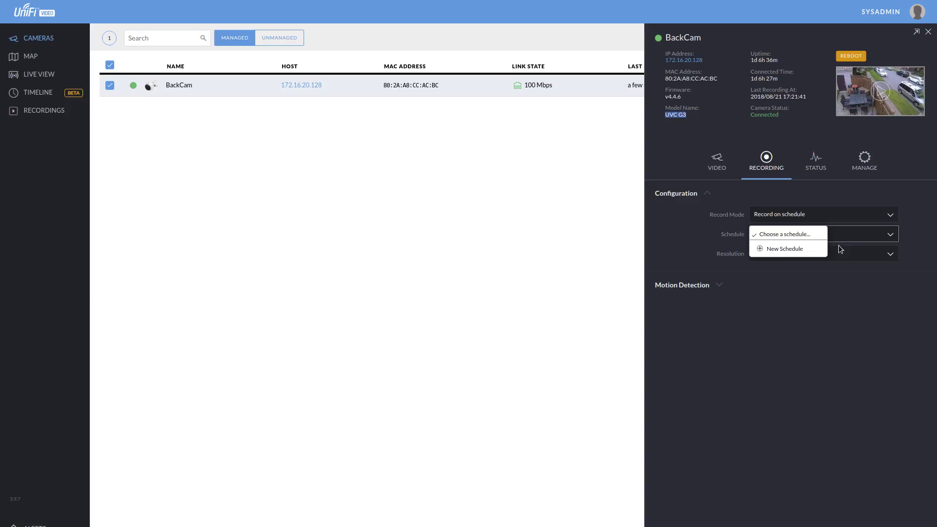
{"action": "left_click", "coordinate": [851, 219]}
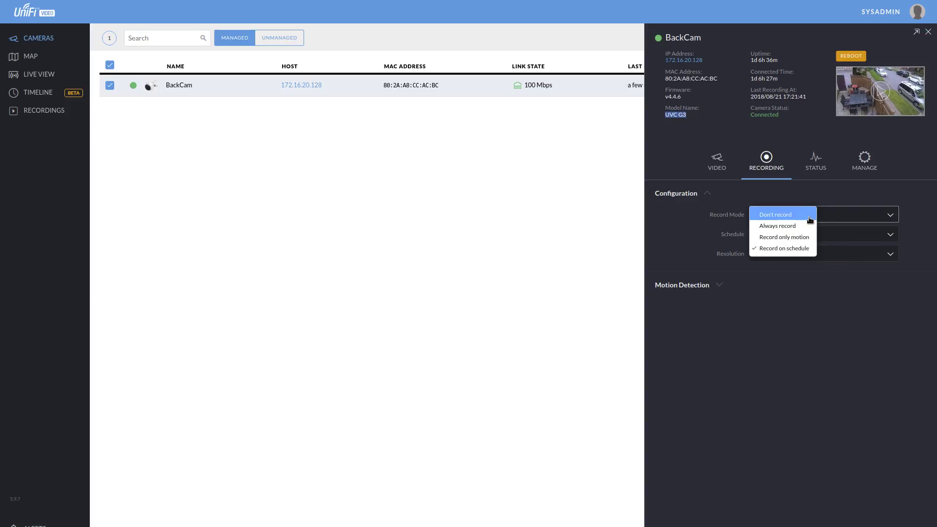
{"action": "left_click", "coordinate": [803, 229]}
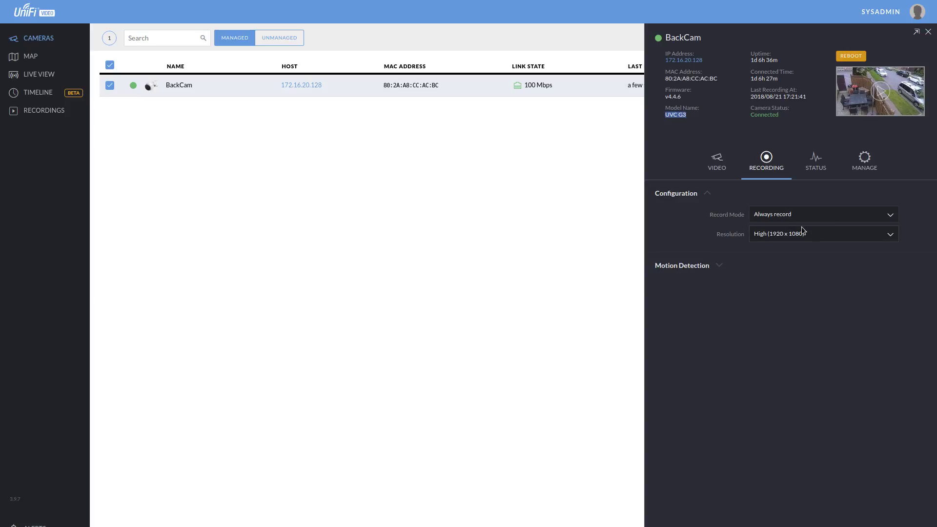
Review BackCam's CPU, memory and network graphs, then its host address and name under MANAGE.
{"action": "left_click", "coordinate": [815, 157]}
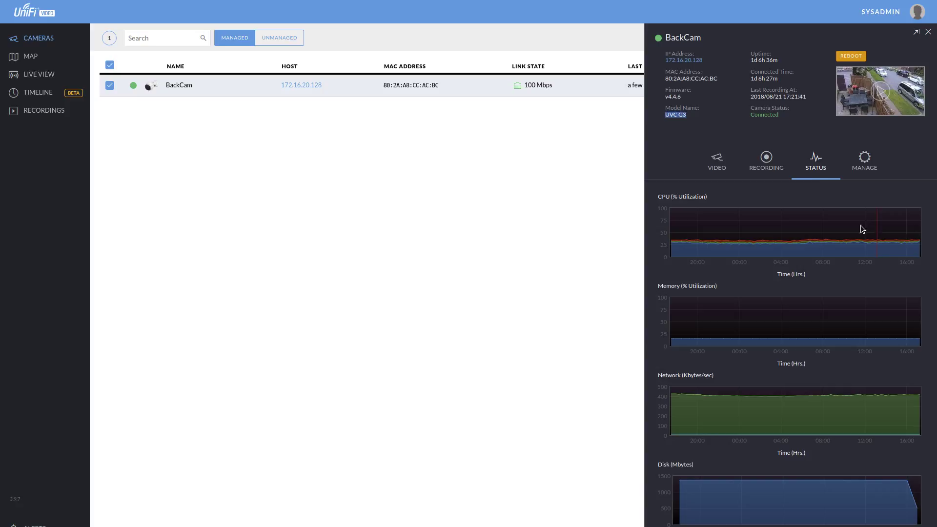
{"action": "left_click", "coordinate": [865, 160]}
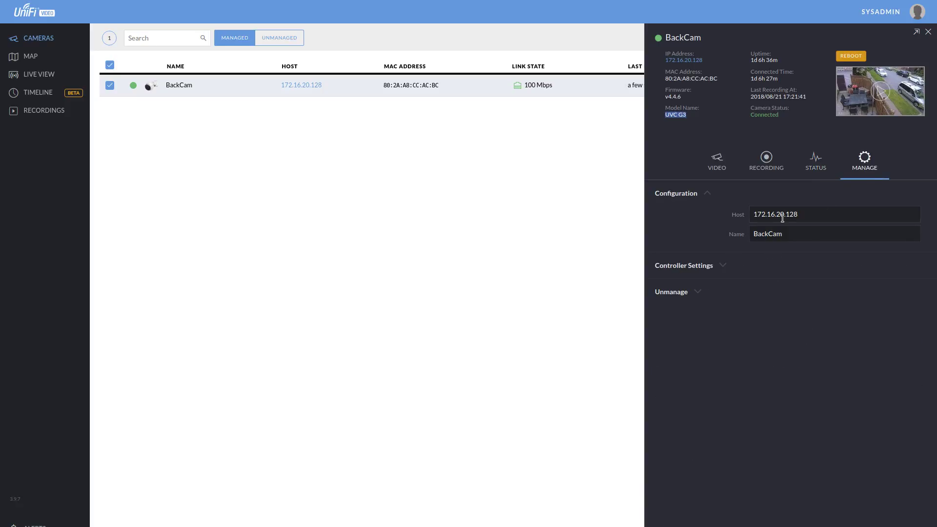
{"action": "double_click", "coordinate": [802, 214]}
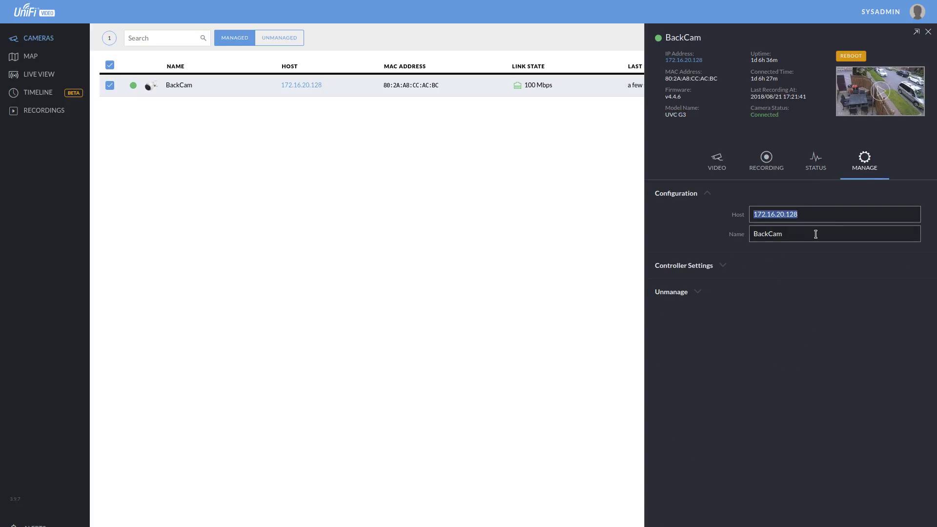
{"action": "double_click", "coordinate": [816, 234]}
Expand Controller Settings showing host 172.16.20.10 and port 7442, plus the Unmanage options.
{"action": "left_click", "coordinate": [723, 265]}
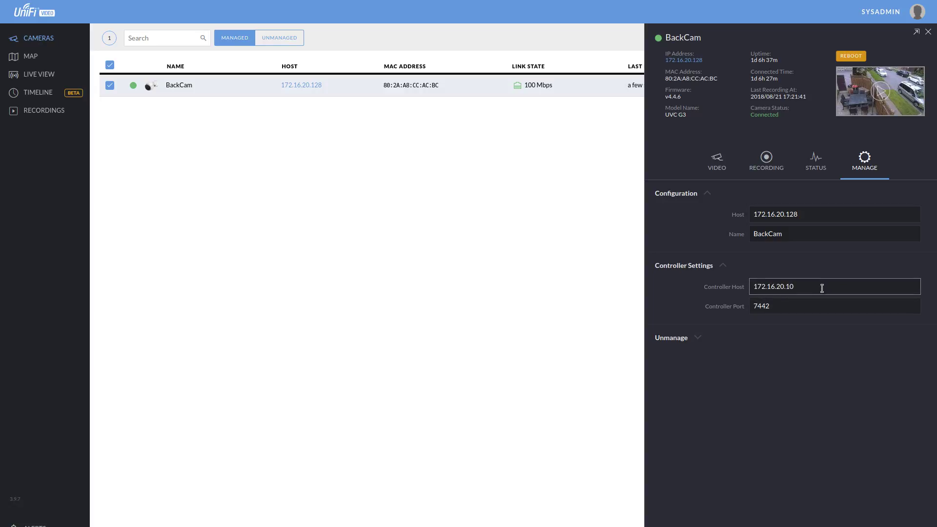
{"action": "double_click", "coordinate": [820, 287]}
{"action": "double_click", "coordinate": [845, 306]}
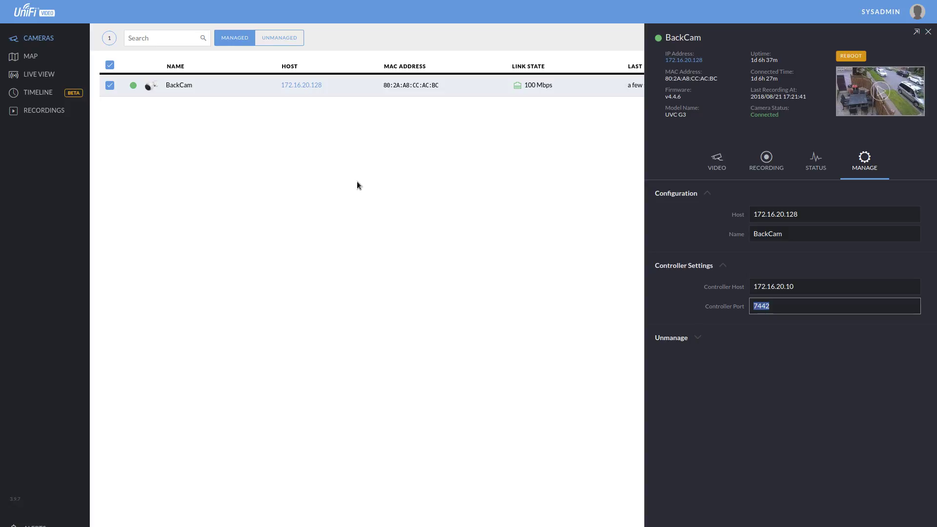
{"action": "left_click", "coordinate": [694, 342]}
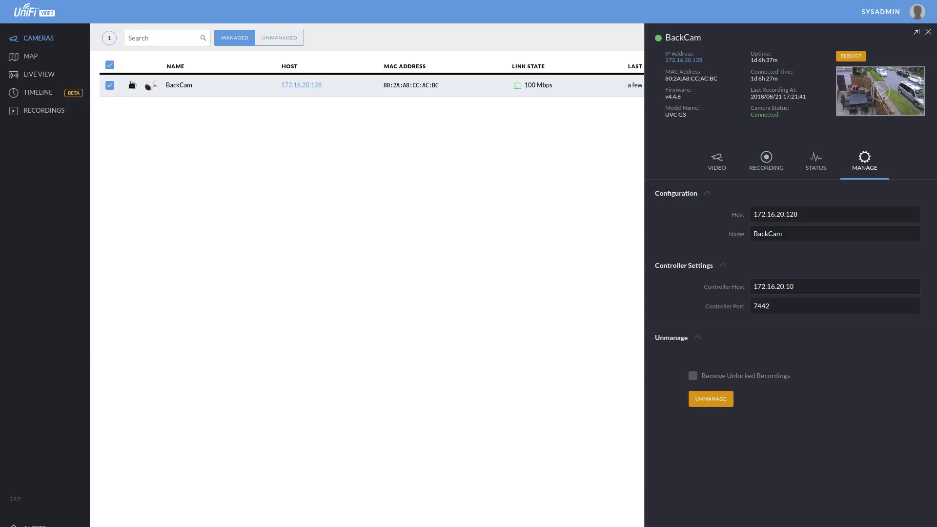
Close BackCam's details panel, watch its live feed, then close the feed popup.
{"action": "left_click", "coordinate": [928, 32]}
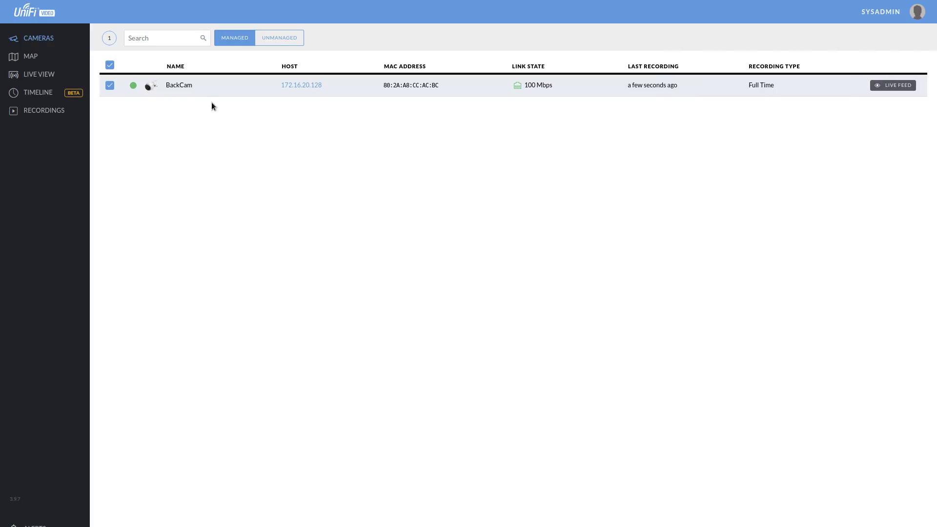
{"action": "left_click", "coordinate": [901, 87]}
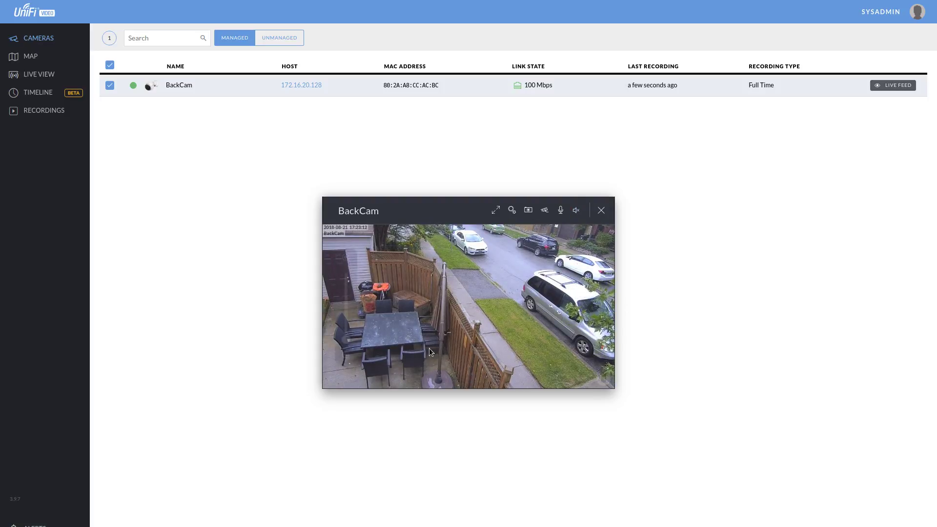
{"action": "mouse_move", "coordinate": [396, 383]}
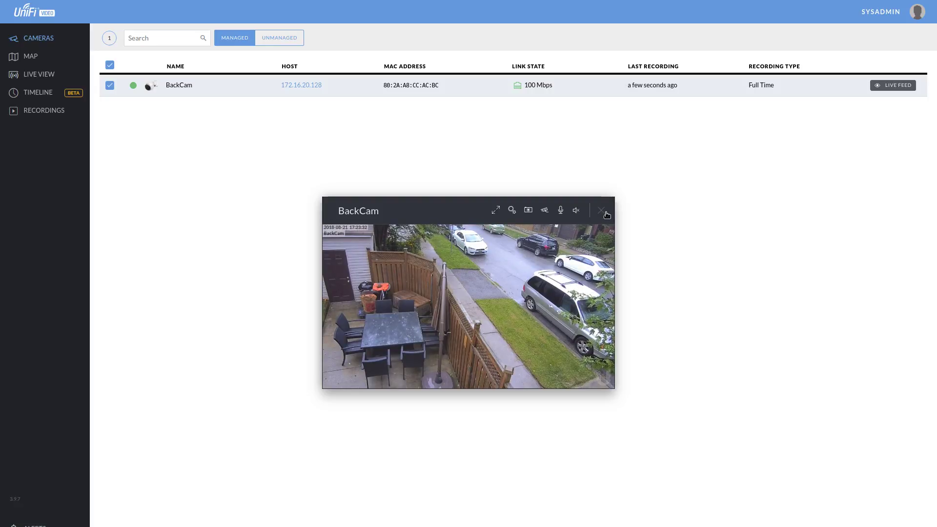
{"action": "left_click", "coordinate": [602, 210]}
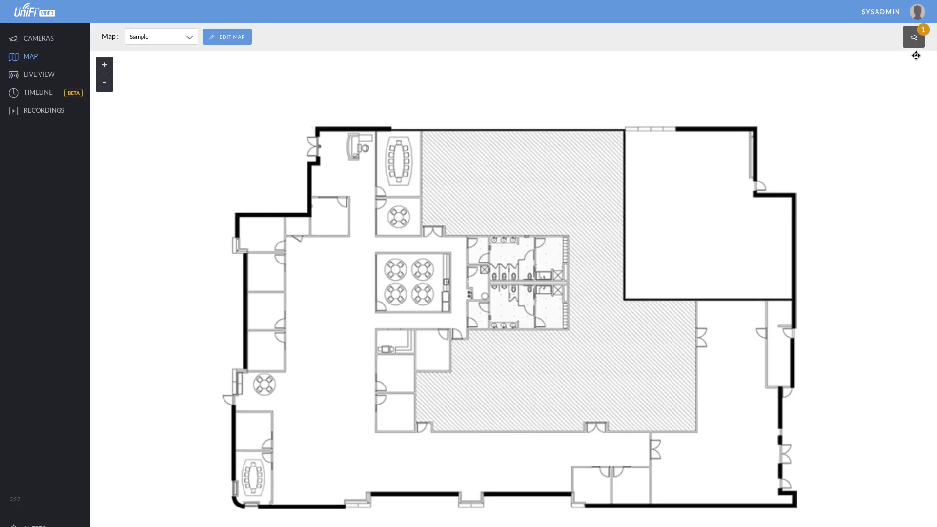
Place BackCam on the Sample floor plan, move it, then unplace it and go to Live View.
{"action": "left_click", "coordinate": [912, 40]}
{"action": "mouse_move", "coordinate": [825, 69]}
{"action": "left_mouse_down"}
{"action": "mouse_move", "coordinate": [610, 258]}
{"action": "mouse_move", "coordinate": [508, 334]}
{"action": "mouse_move", "coordinate": [559, 244]}
{"action": "mouse_move", "coordinate": [557, 224]}
{"action": "left_mouse_up"}
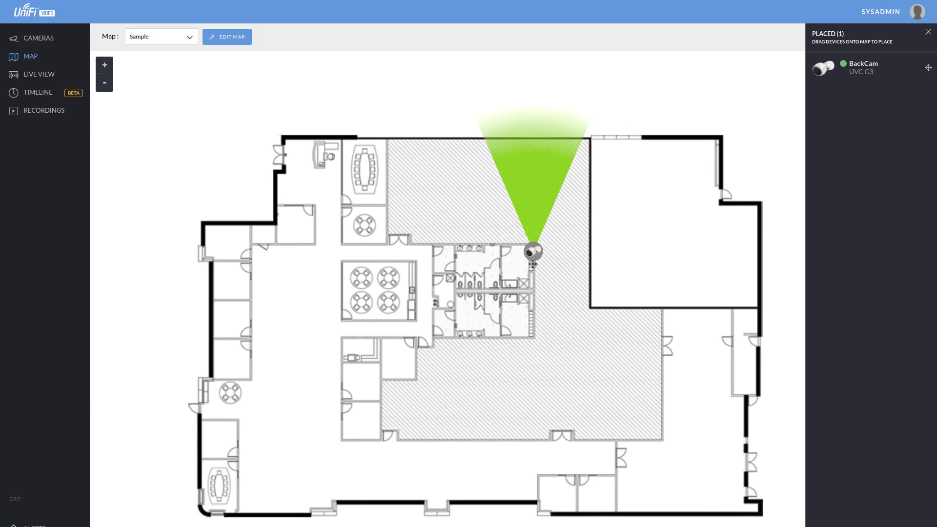
{"action": "left_click_drag", "start_coordinate": [533, 264], "coordinate": [490, 348]}
{"action": "left_click", "coordinate": [490, 347]}
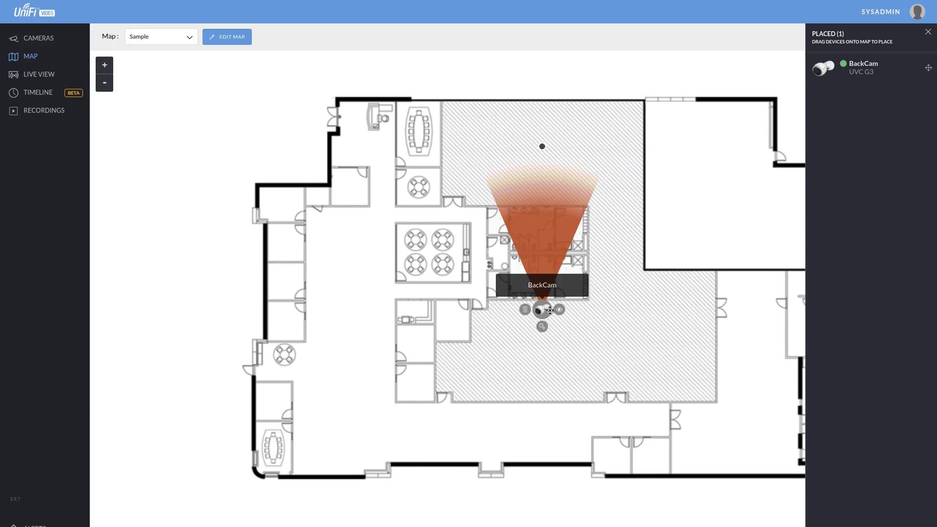
{"action": "left_click", "coordinate": [524, 309]}
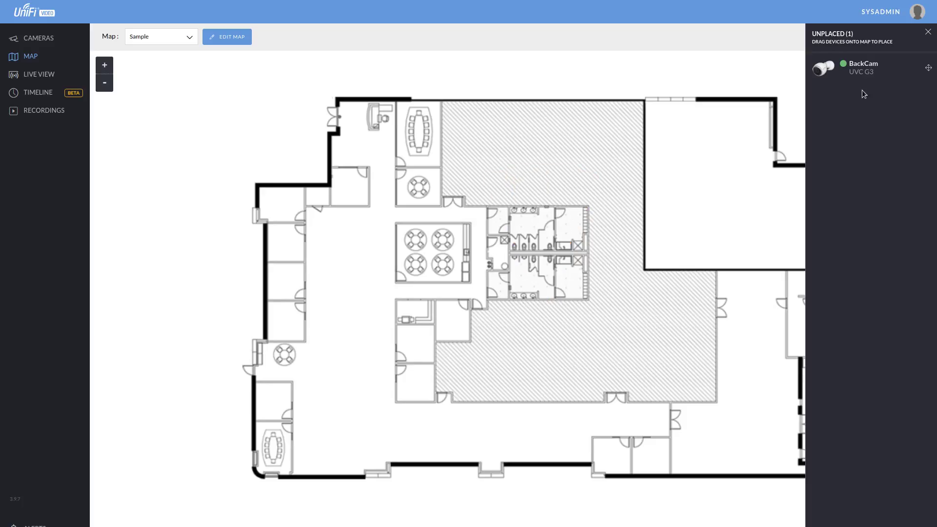
{"action": "left_click", "coordinate": [928, 32]}
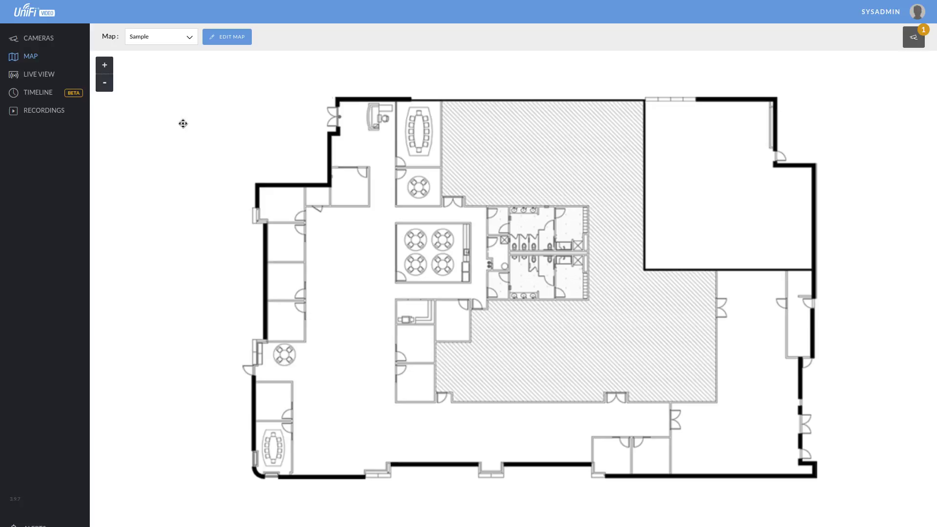
{"action": "left_click", "coordinate": [50, 76]}
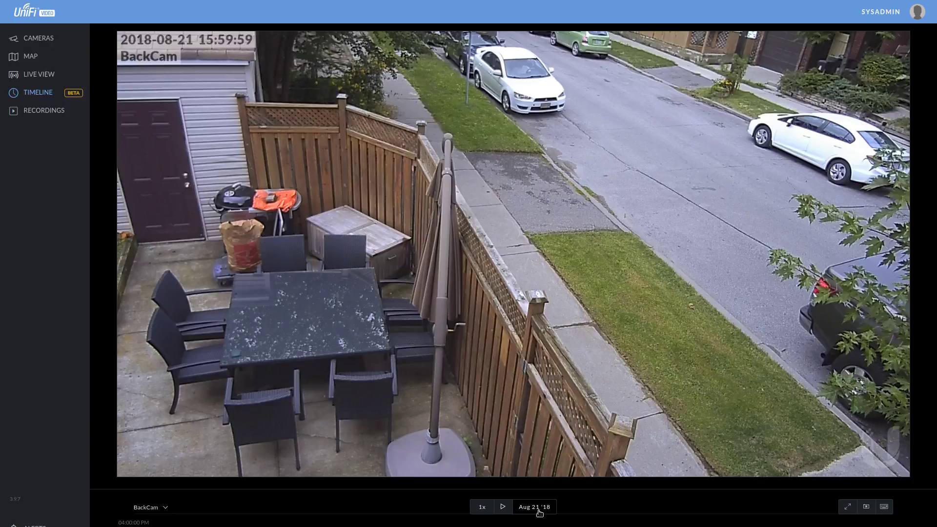
Step the timeline calendar through August 3 to 20, finally settling on Aug 03 '18.
{"action": "left_click", "coordinate": [539, 512]}
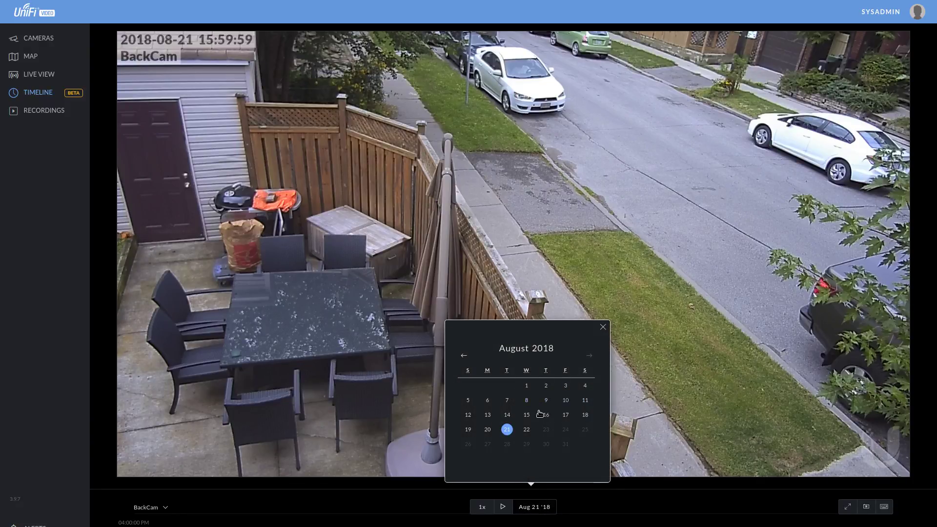
{"action": "left_click", "coordinate": [566, 385]}
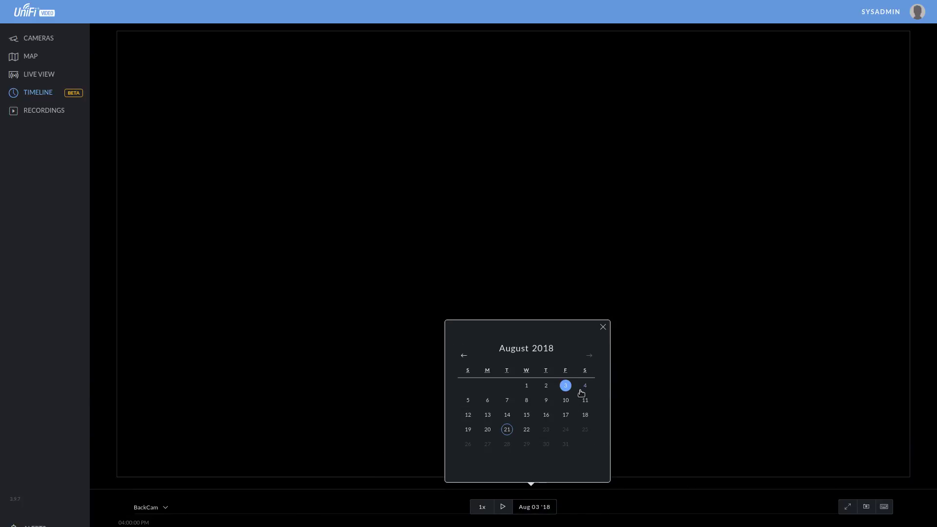
{"action": "left_click", "coordinate": [487, 401]}
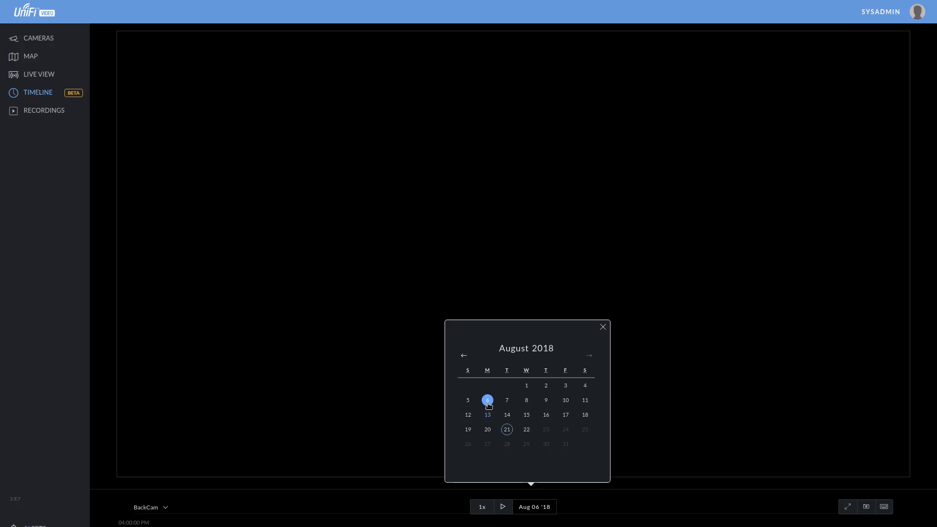
{"action": "left_click", "coordinate": [511, 406]}
{"action": "left_click", "coordinate": [526, 405]}
{"action": "left_click", "coordinate": [549, 401]}
{"action": "left_click", "coordinate": [565, 401]}
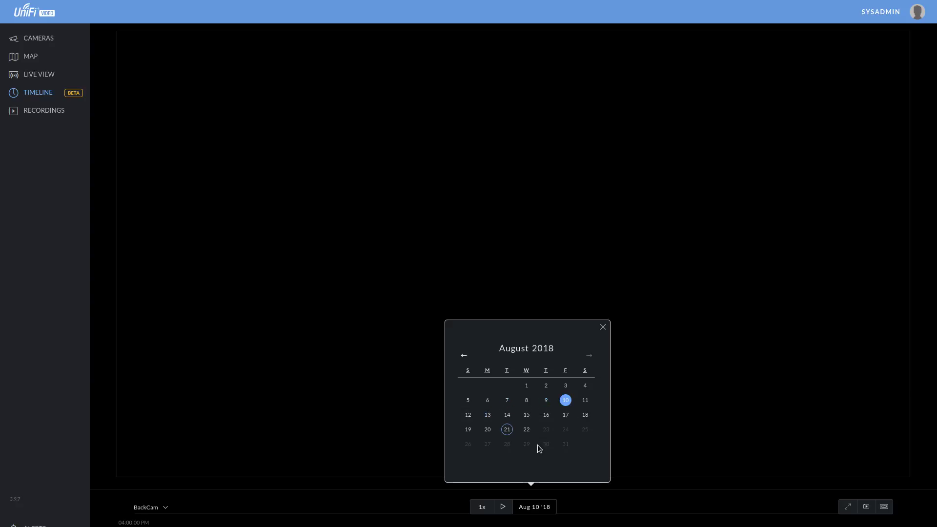
{"action": "left_click", "coordinate": [527, 415]}
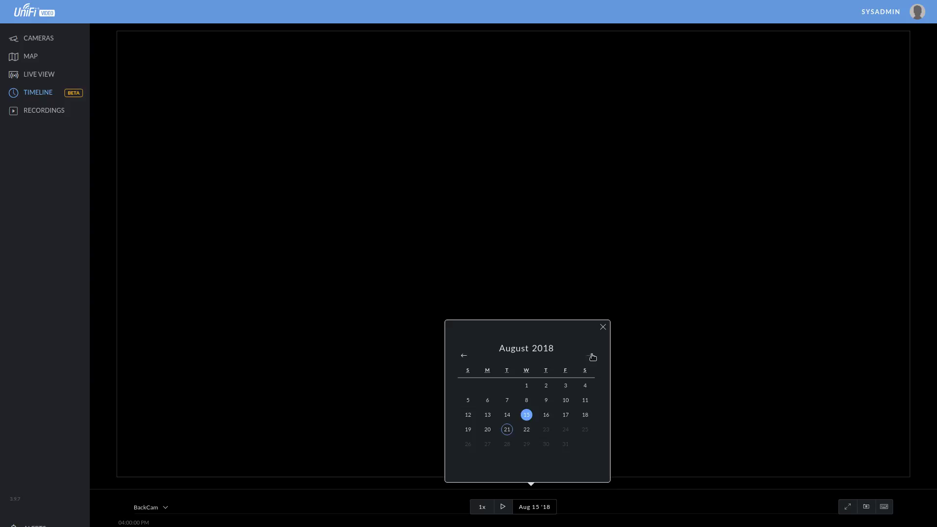
{"action": "left_click", "coordinate": [551, 416]}
{"action": "left_click", "coordinate": [566, 418]}
{"action": "left_click", "coordinate": [582, 419]}
{"action": "left_click", "coordinate": [469, 432]}
{"action": "left_click", "coordinate": [486, 431]}
{"action": "left_click", "coordinate": [567, 387]}
{"action": "left_click", "coordinate": [604, 327]}
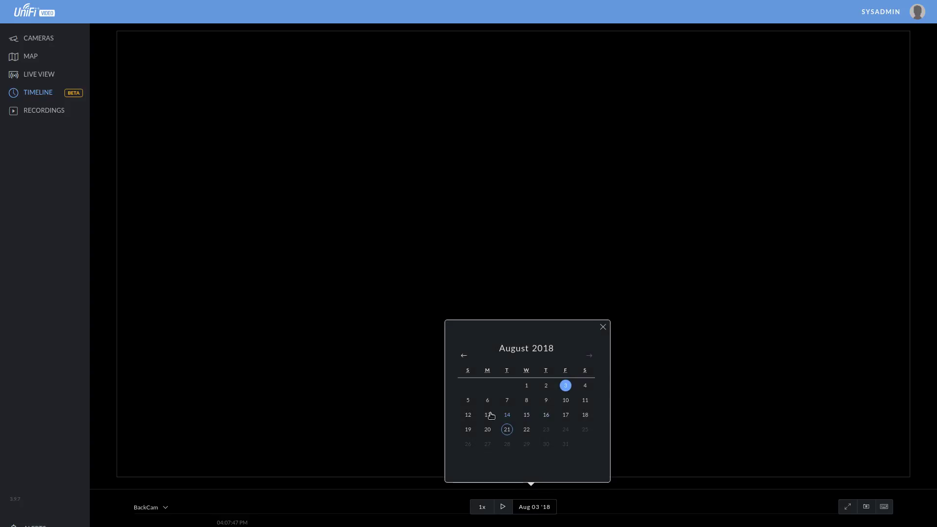
Load BackCam's Aug 17 footage and start playing it.
{"action": "left_click", "coordinate": [565, 417]}
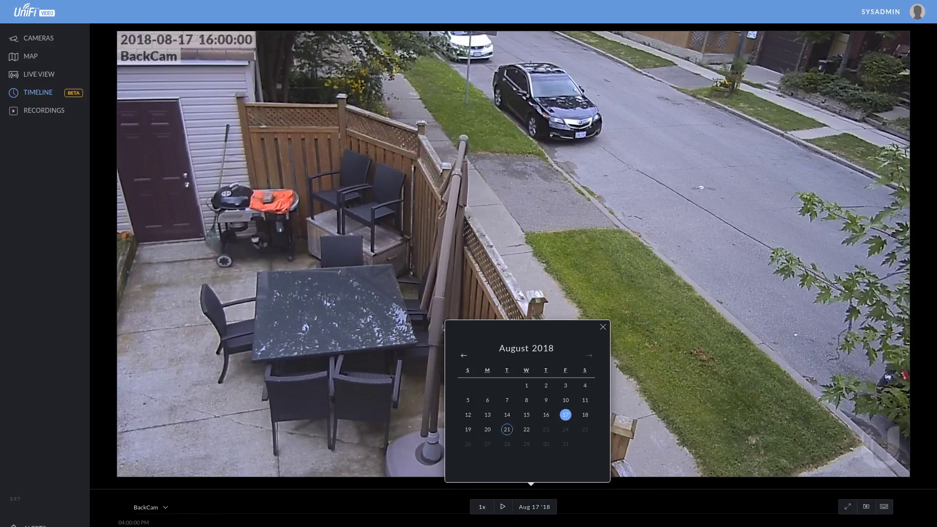
{"action": "key", "text": "Escape"}
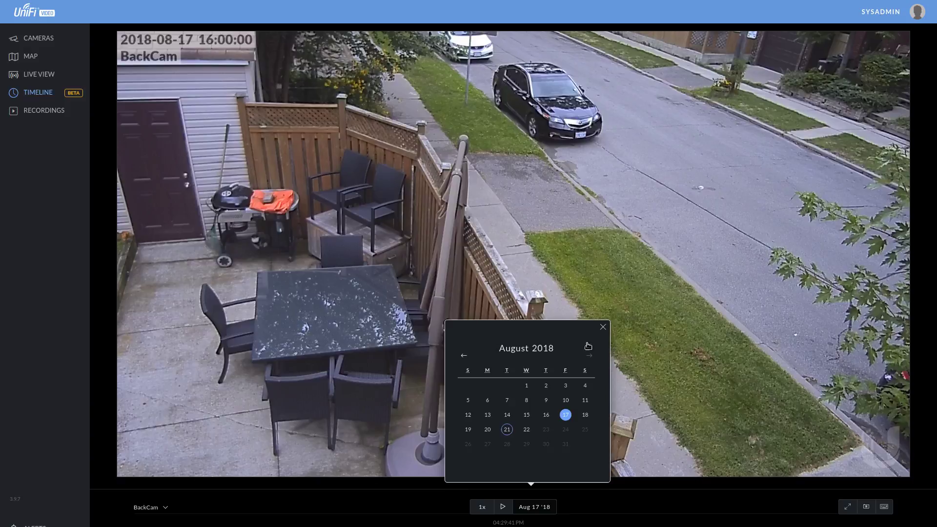
{"action": "key", "text": "Escape"}
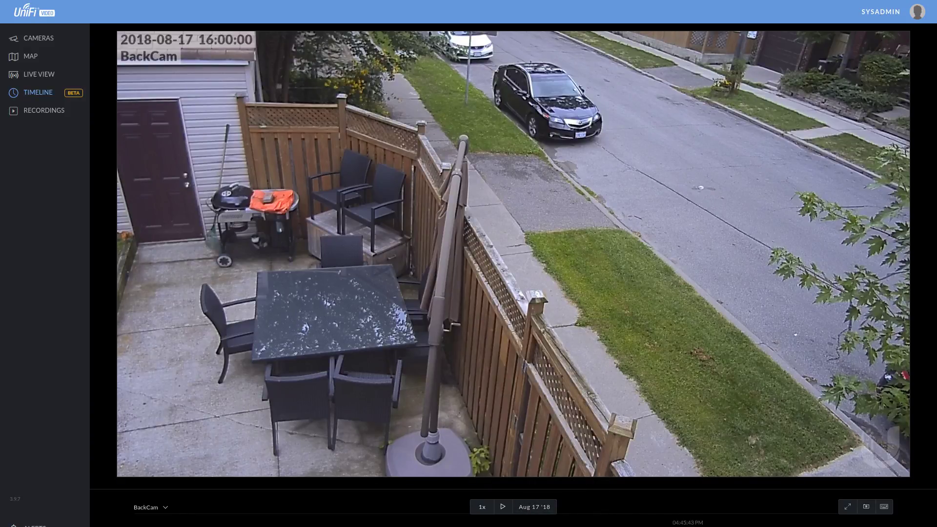
{"action": "left_click", "coordinate": [501, 513]}
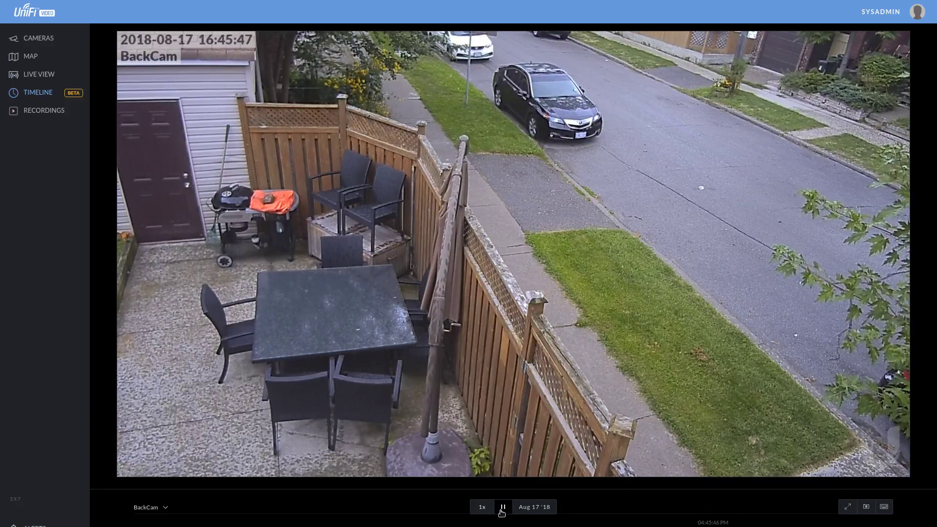
{"action": "left_click", "coordinate": [502, 512]}
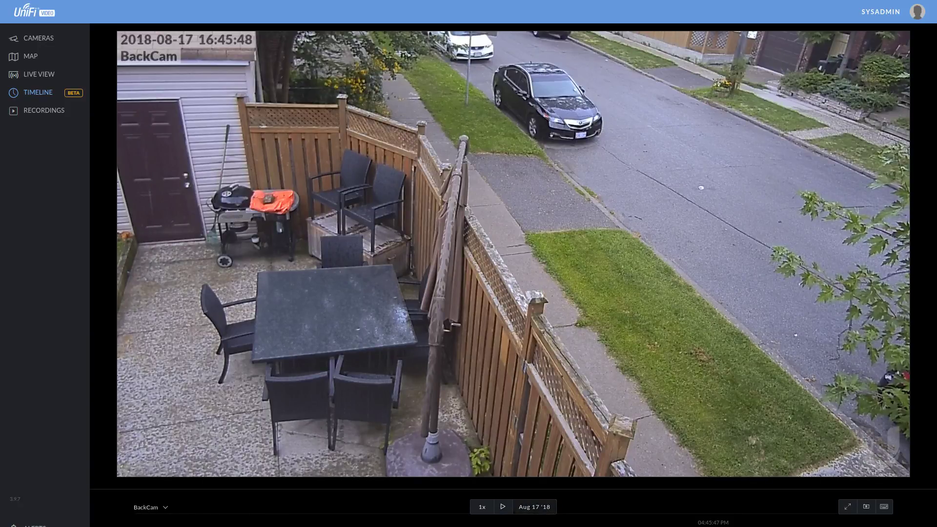
{"action": "left_click", "coordinate": [504, 510]}
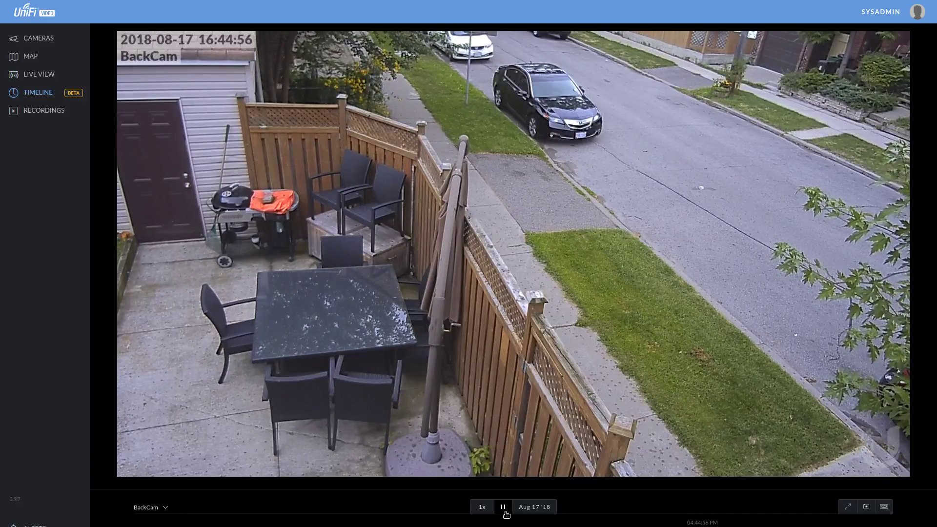
Play the footage at 8x speed, pause it, and show the Recordings list.
{"action": "left_click", "coordinate": [480, 512]}
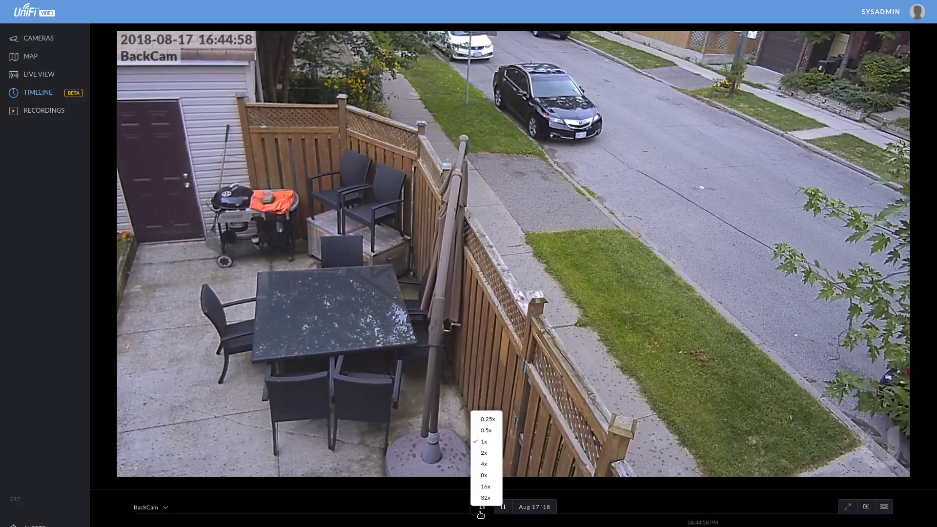
{"action": "left_click", "coordinate": [485, 475]}
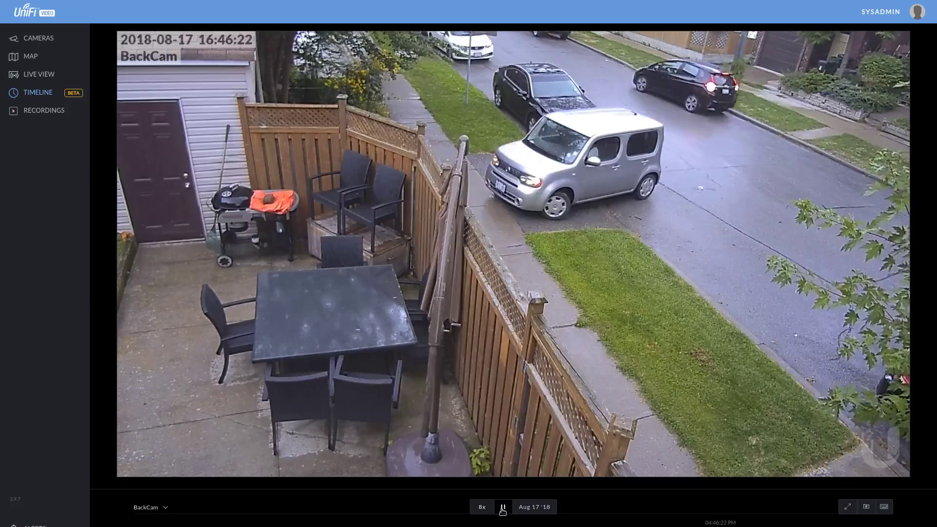
{"action": "left_click", "coordinate": [503, 509]}
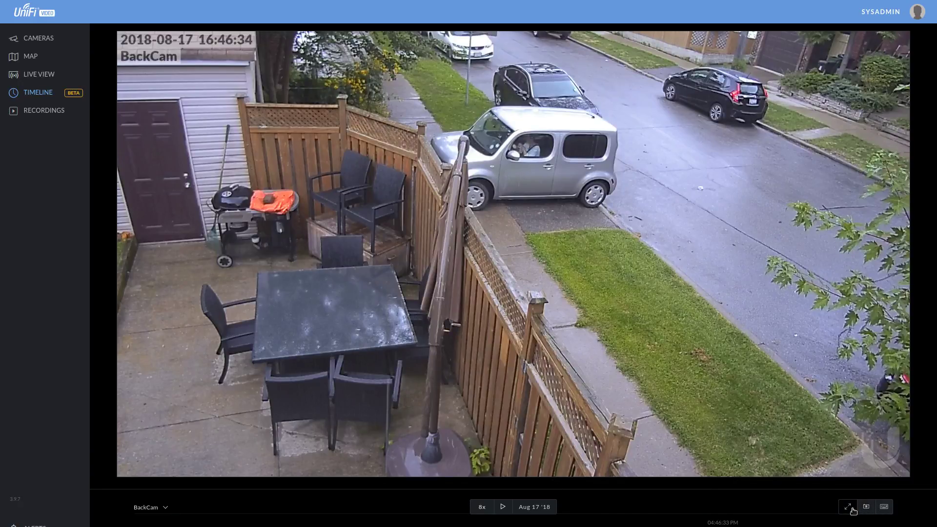
{"action": "left_click", "coordinate": [38, 111]}
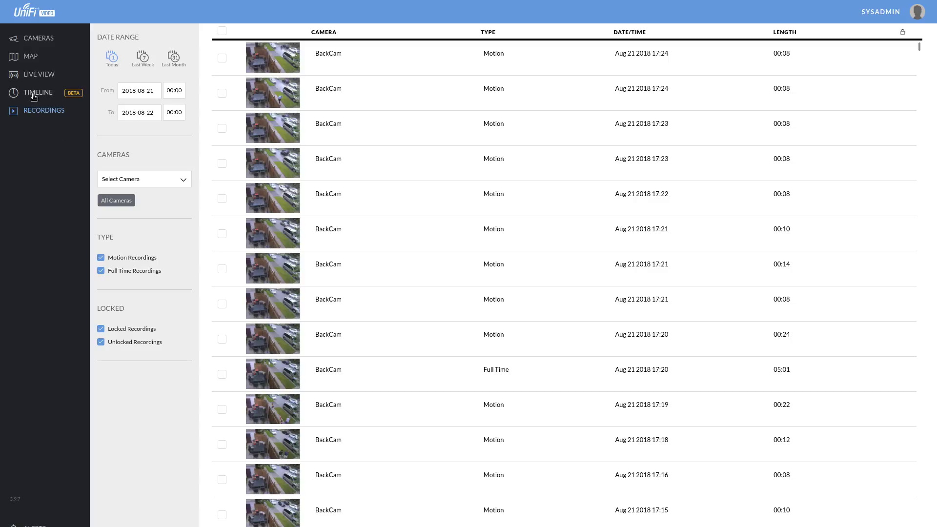
Scroll the Recordings list, check the Select Camera filter without choosing, then open Alerts.
{"action": "scroll", "coordinate": [542, 256], "scroll_direction": "down", "scroll_amount": 5}
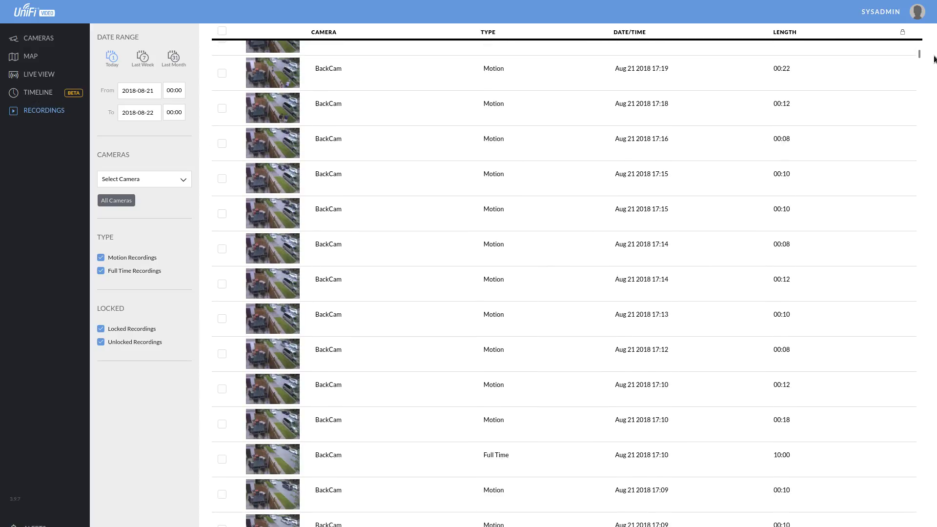
{"action": "left_click_drag", "start_coordinate": [921, 54], "coordinate": [918, 30]}
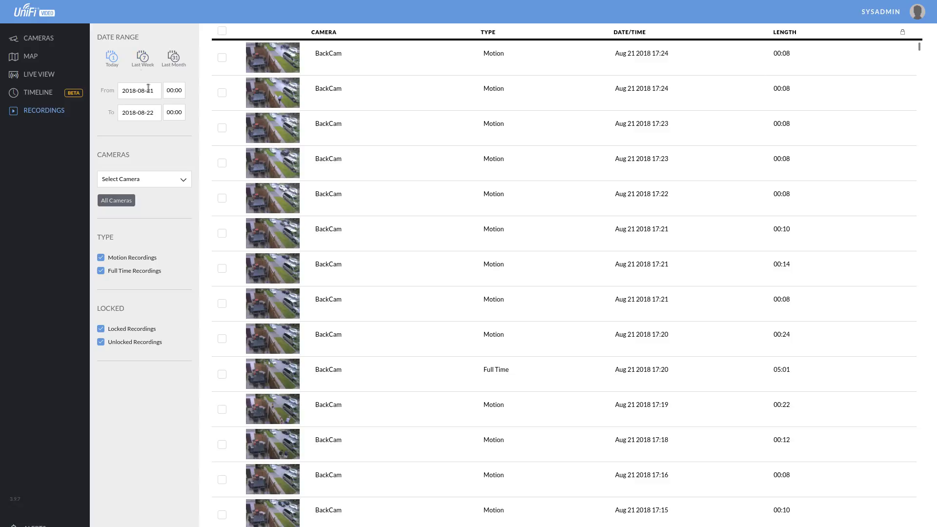
{"action": "left_click", "coordinate": [165, 181]}
{"action": "left_click", "coordinate": [180, 147]}
{"action": "left_click", "coordinate": [34, 525]}
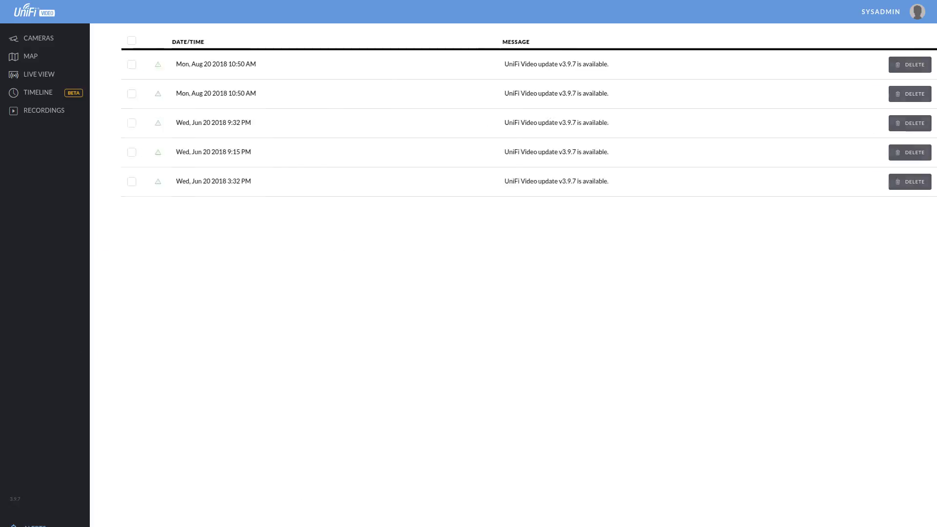
Look at the Users list, then open and scroll the HOMENVR settings page.
{"action": "left_click", "coordinate": [34, 525]}
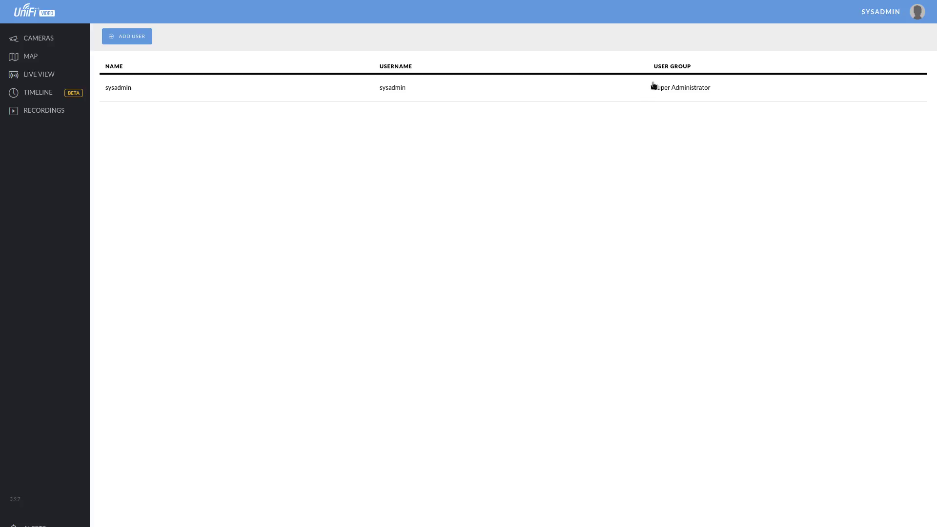
{"action": "left_click", "coordinate": [34, 526]}
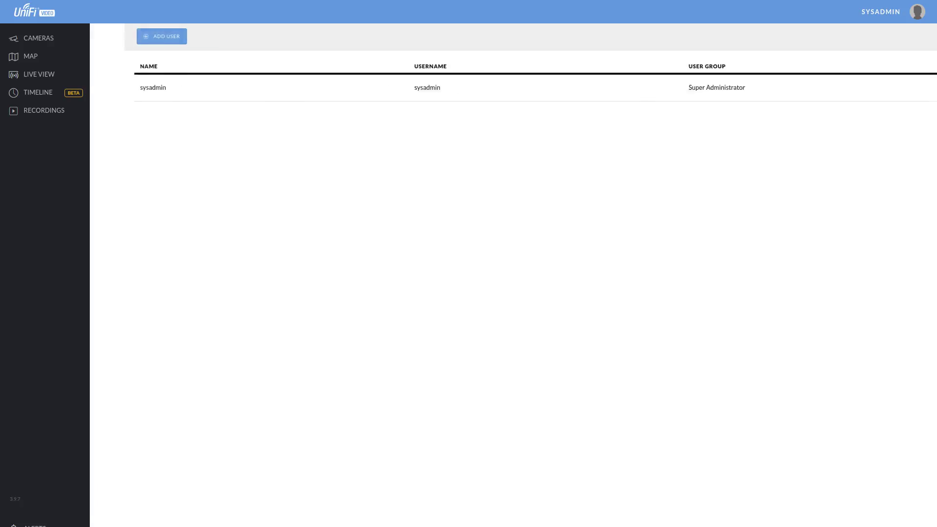
{"action": "scroll", "coordinate": [480, 209], "scroll_direction": "down", "scroll_amount": 1}
{"action": "scroll", "coordinate": [479, 209], "scroll_direction": "up", "scroll_amount": 1}
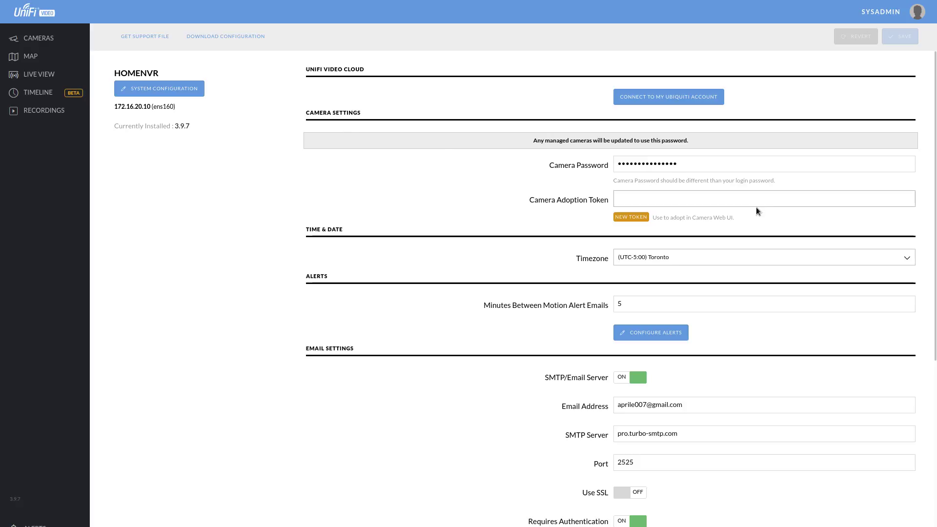
{"action": "left_click", "coordinate": [627, 198]}
{"action": "left_click", "coordinate": [697, 169]}
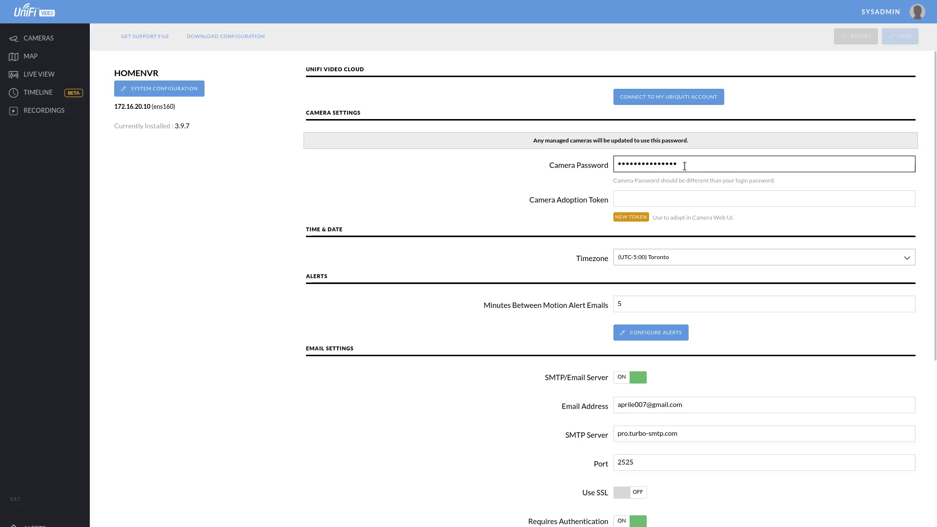
{"action": "left_click", "coordinate": [687, 178]}
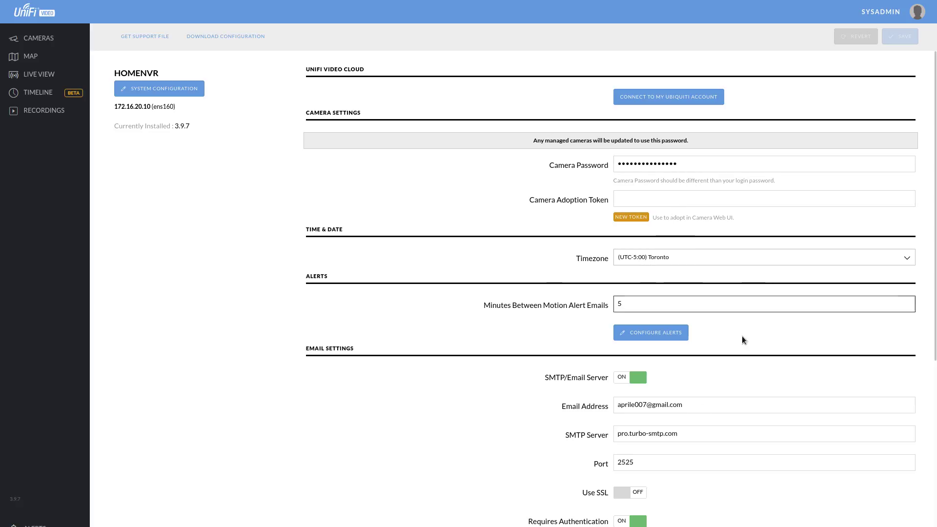
{"action": "scroll", "coordinate": [731, 318], "scroll_direction": "down", "scroll_amount": 3}
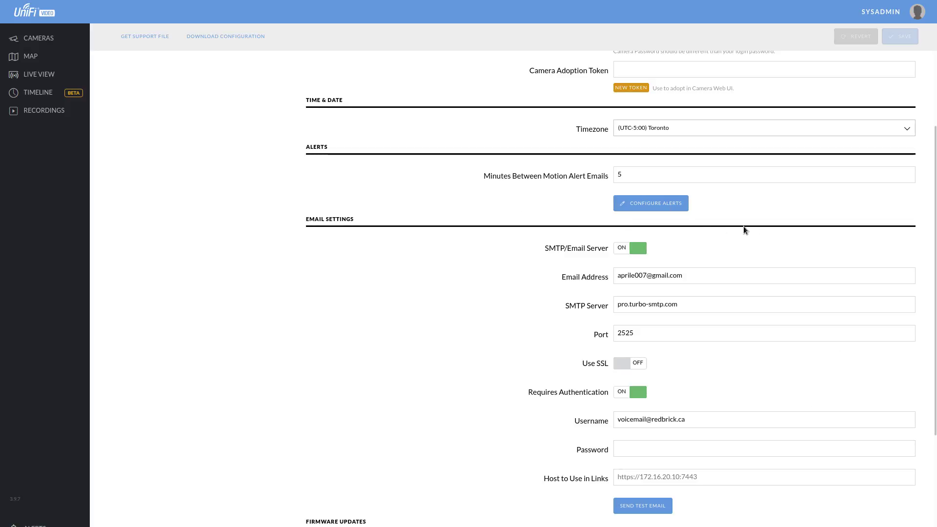
{"action": "scroll", "coordinate": [734, 307], "scroll_direction": "down", "scroll_amount": 2}
{"action": "scroll", "coordinate": [726, 303], "scroll_direction": "down", "scroll_amount": 3}
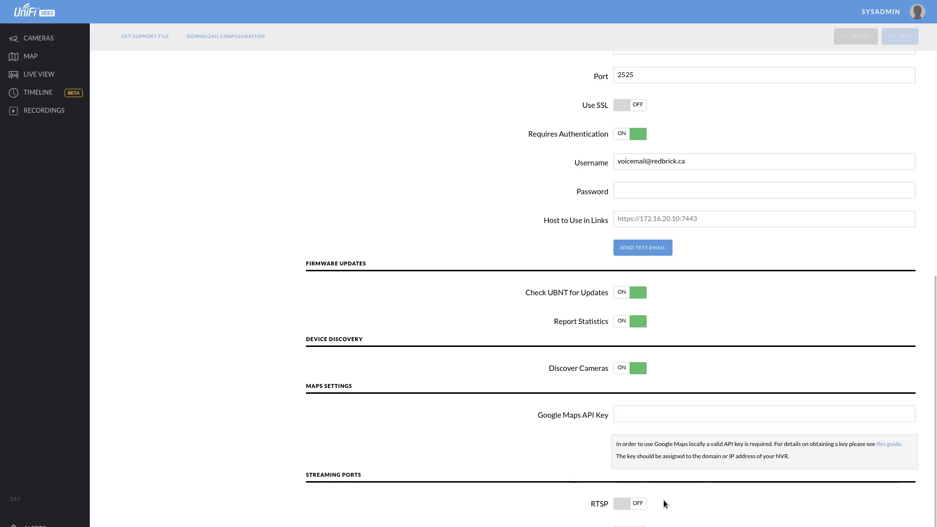
{"action": "scroll", "coordinate": [386, 320], "scroll_direction": "up", "scroll_amount": 8}
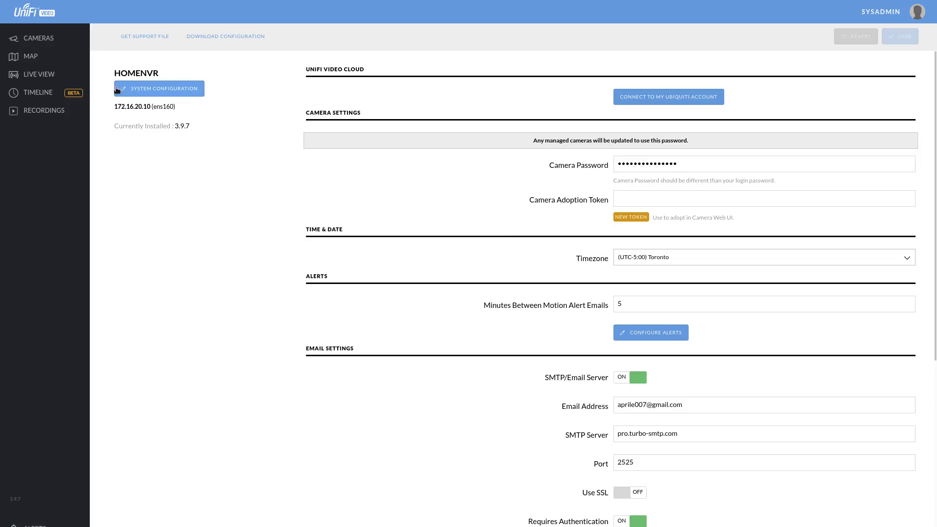
Open HOMENVR's configuration details and inspect the Recording Path and 20 GB Space To Keep Free values.
{"action": "left_click", "coordinate": [166, 88]}
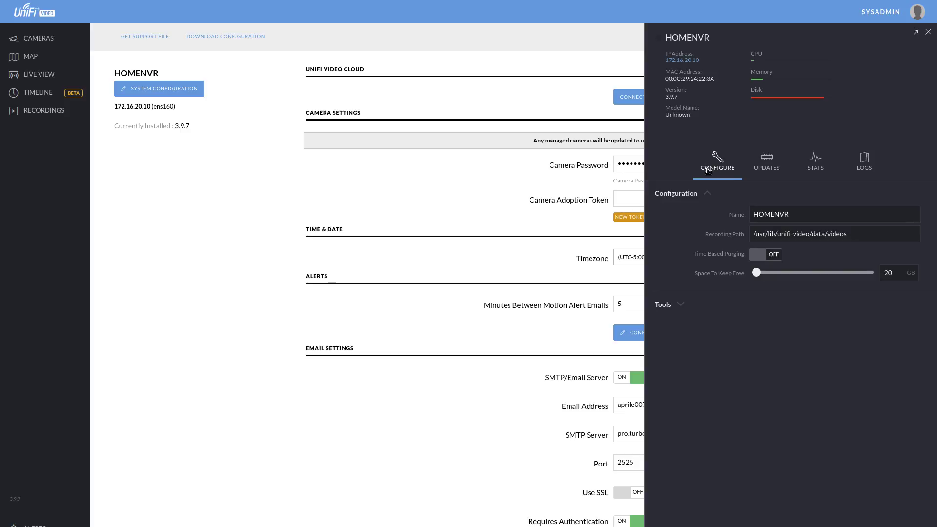
{"action": "left_click", "coordinate": [788, 235]}
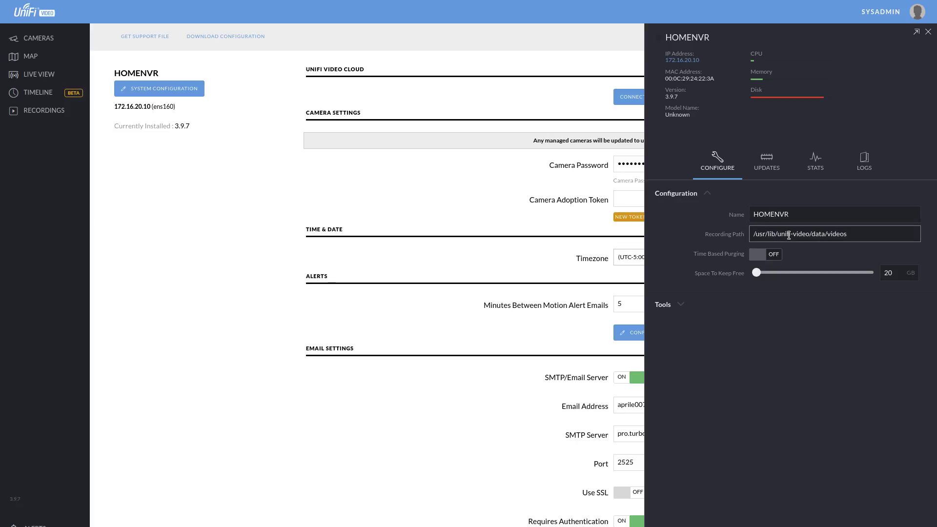
{"action": "triple_click", "coordinate": [860, 235]}
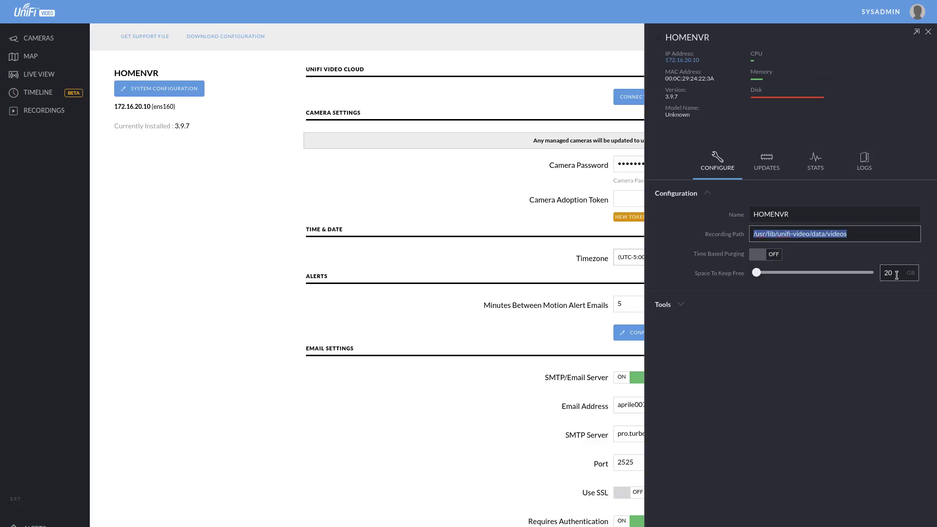
{"action": "left_click_drag", "start_coordinate": [896, 275], "coordinate": [862, 279]}
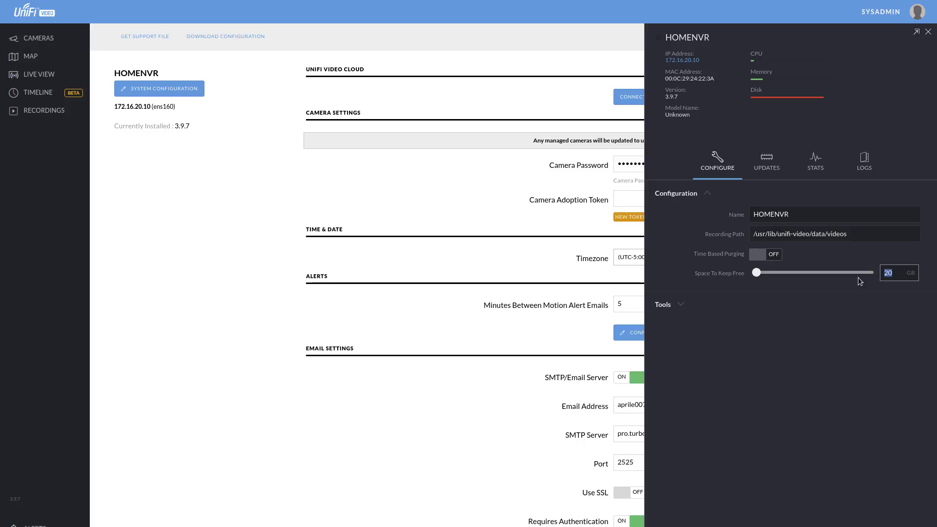
Review HOMENVR's update status, CPU/memory/disk graphs, and error log.
{"action": "left_click", "coordinate": [767, 161]}
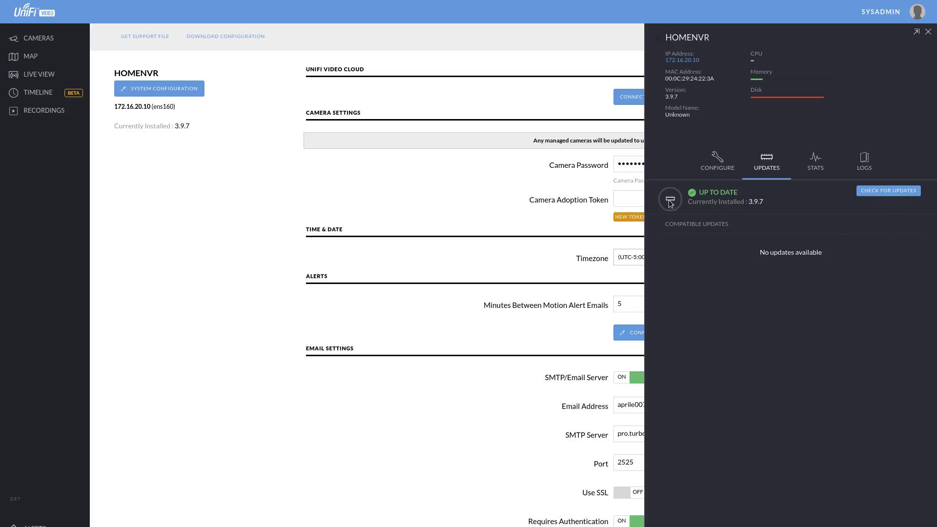
{"action": "left_click", "coordinate": [817, 164]}
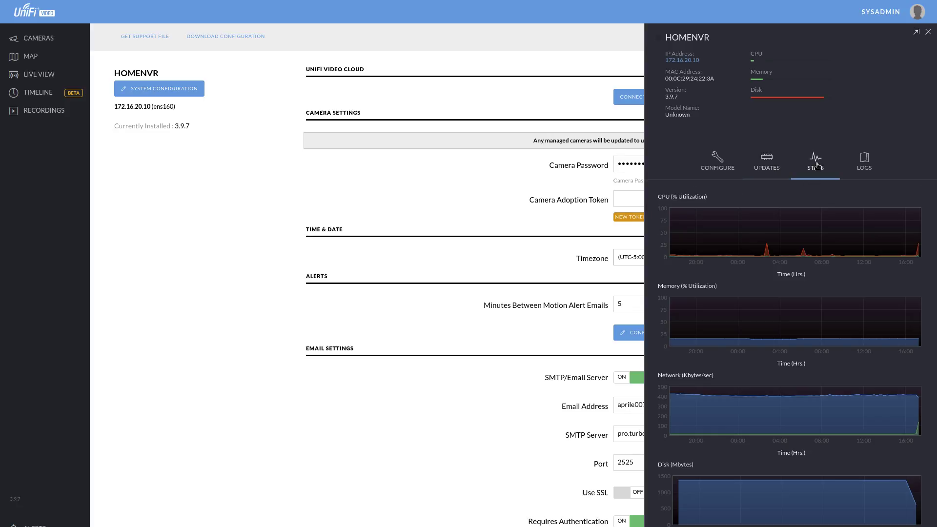
{"action": "left_click", "coordinate": [863, 161]}
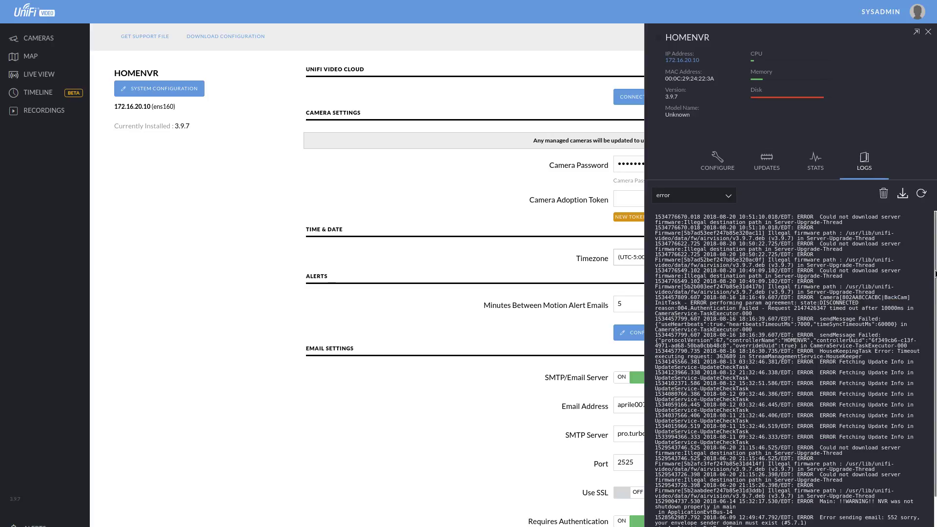
{"action": "scroll", "coordinate": [935, 275], "scroll_direction": "down", "scroll_amount": 1}
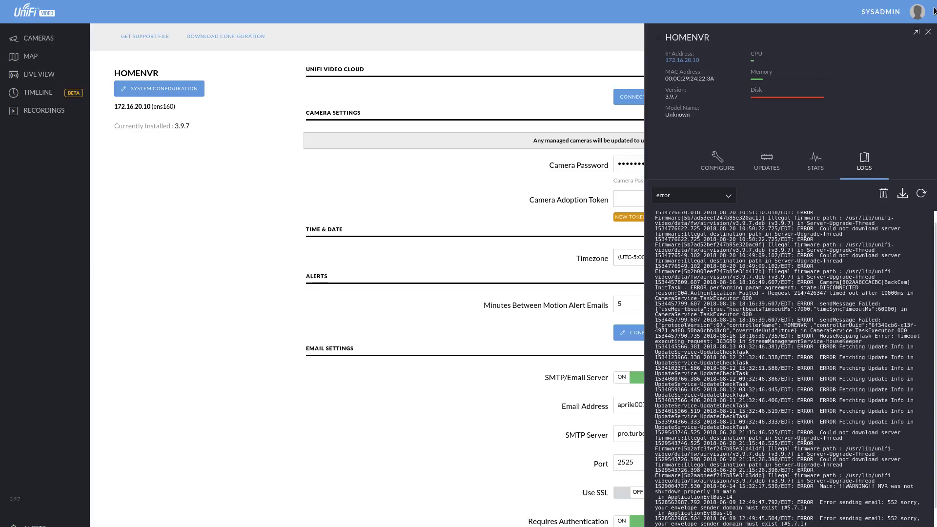
Close the HOMENVR server details panel to return to the settings page.
{"action": "left_click", "coordinate": [928, 32]}
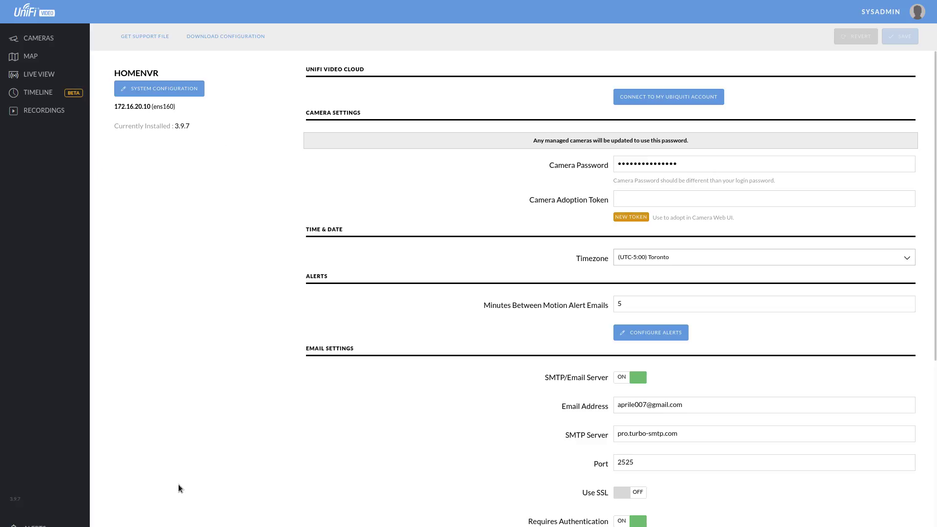
From the Cameras list, sign into BackCam's web UI with the camera's username and password.
{"action": "left_click", "coordinate": [27, 37]}
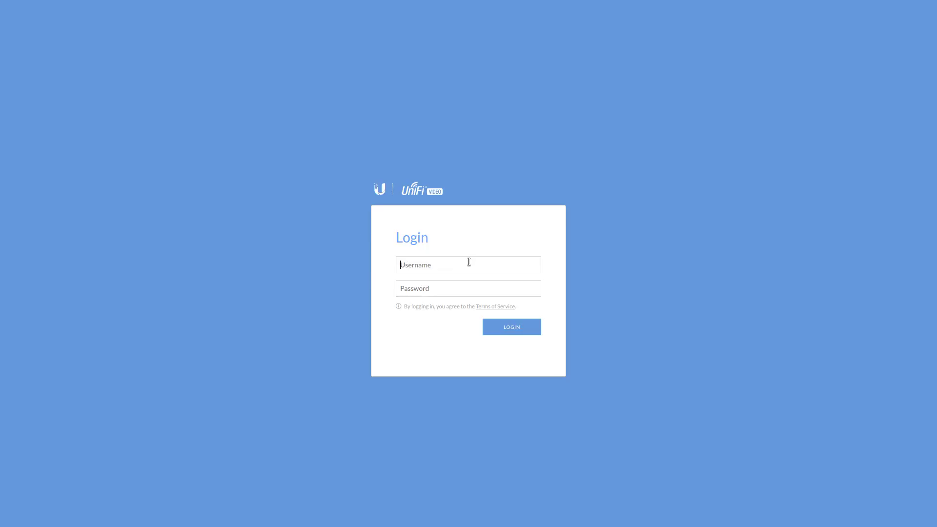
{"action": "type", "text": "u"}
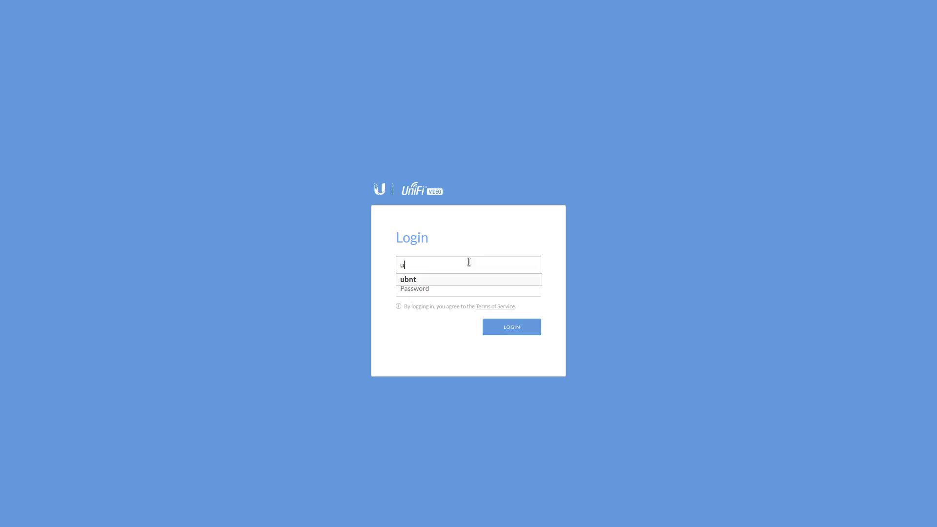
{"action": "key", "text": "BackSpace"}
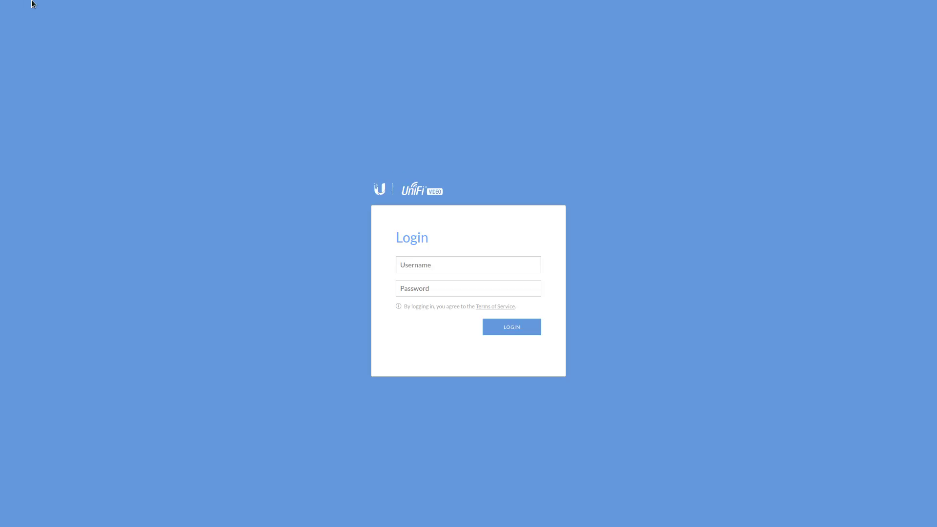
{"action": "left_click", "coordinate": [162, 23]}
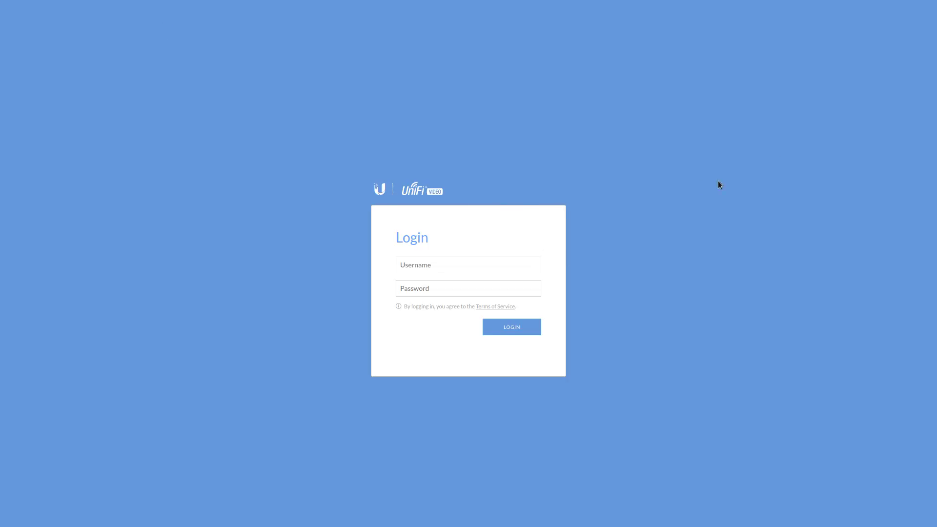
{"action": "key", "text": "Tab"}
{"action": "type", "text": "ubnt"}
{"action": "key", "text": "Tab"}
{"action": "type", "text": "ubnt"}
{"action": "key", "text": "Return"}
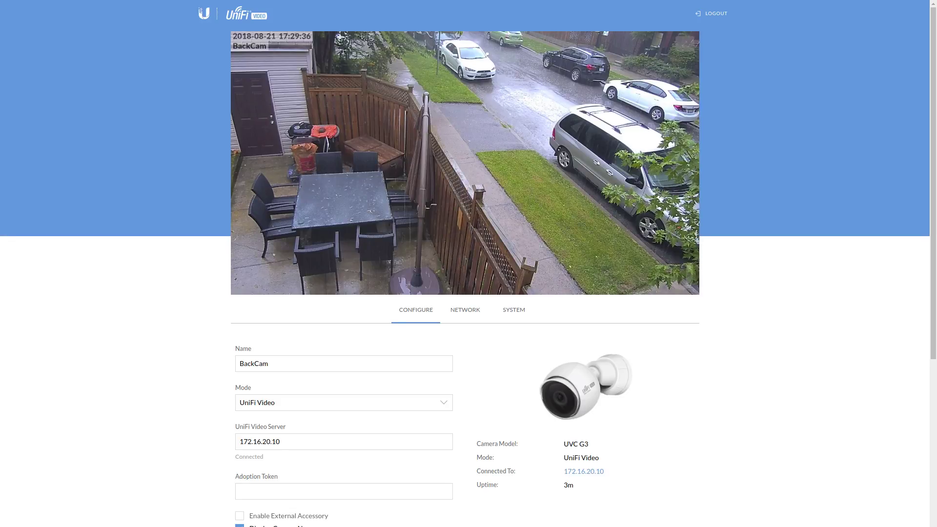
Scroll through BackCam's Configure settings, then log out of the camera web UI.
{"action": "scroll", "coordinate": [186, 75], "scroll_direction": "down", "scroll_amount": 7}
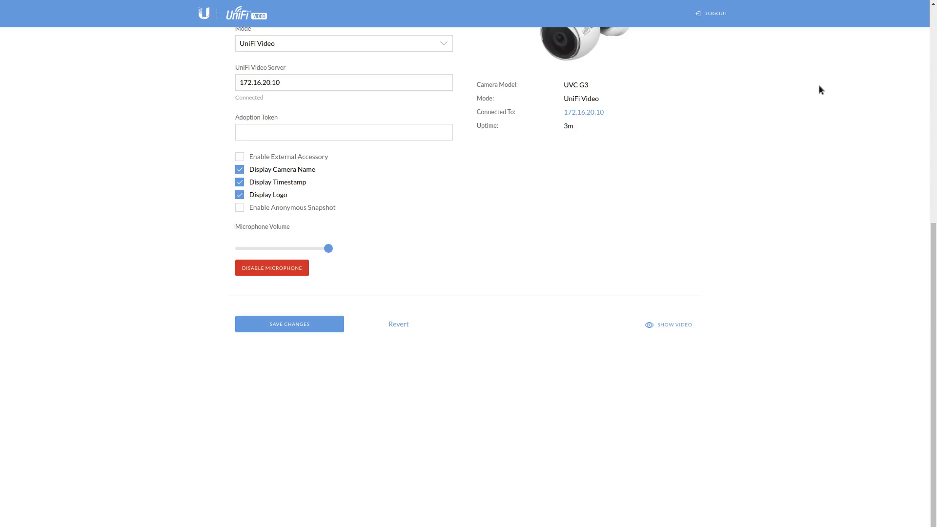
{"action": "scroll", "coordinate": [838, 273], "scroll_direction": "up", "scroll_amount": 7}
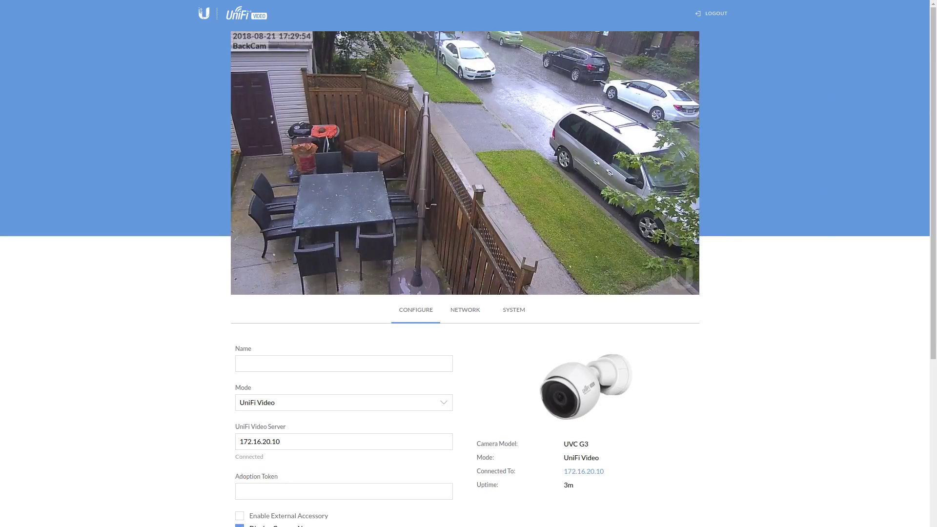
{"action": "left_click", "coordinate": [712, 14]}
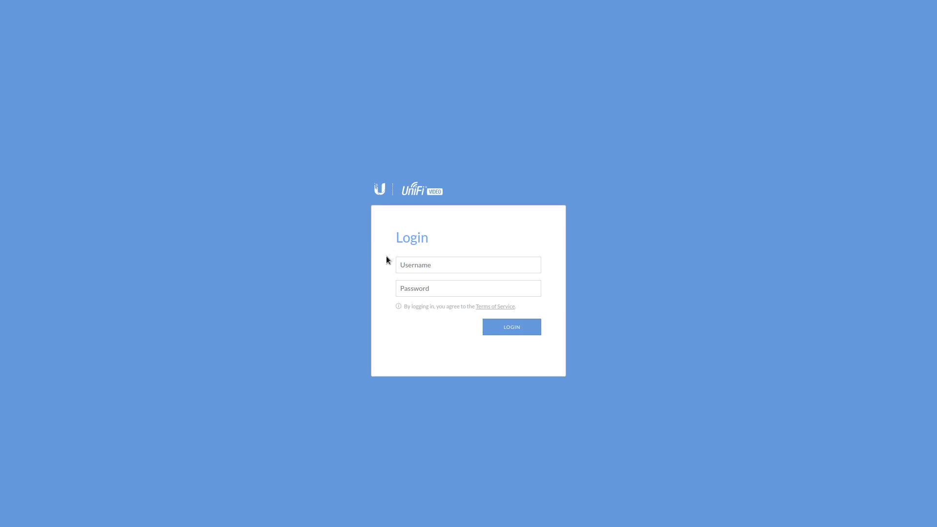
Sign back into BackCam's web UI with the username and the pasted account password.
{"action": "left_click", "coordinate": [457, 267]}
{"action": "type", "text": "ubnt"}
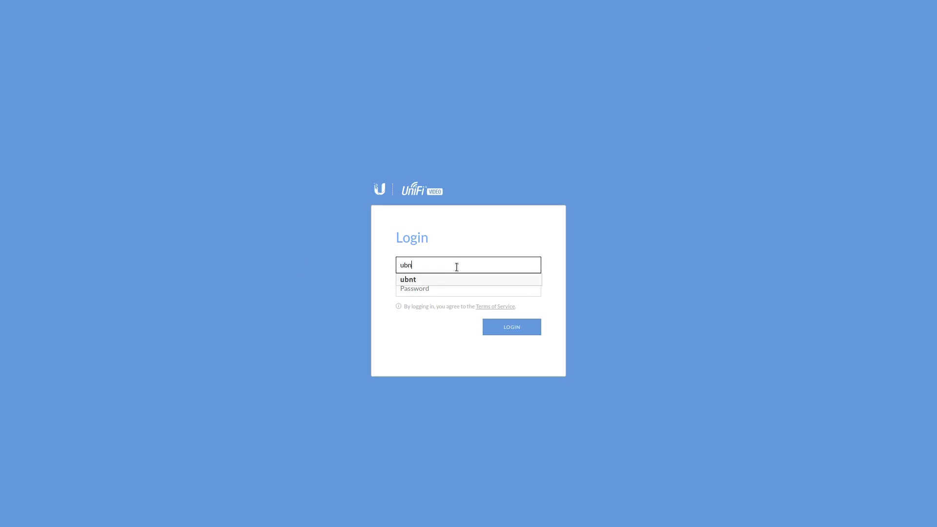
{"action": "key", "text": "Tab"}
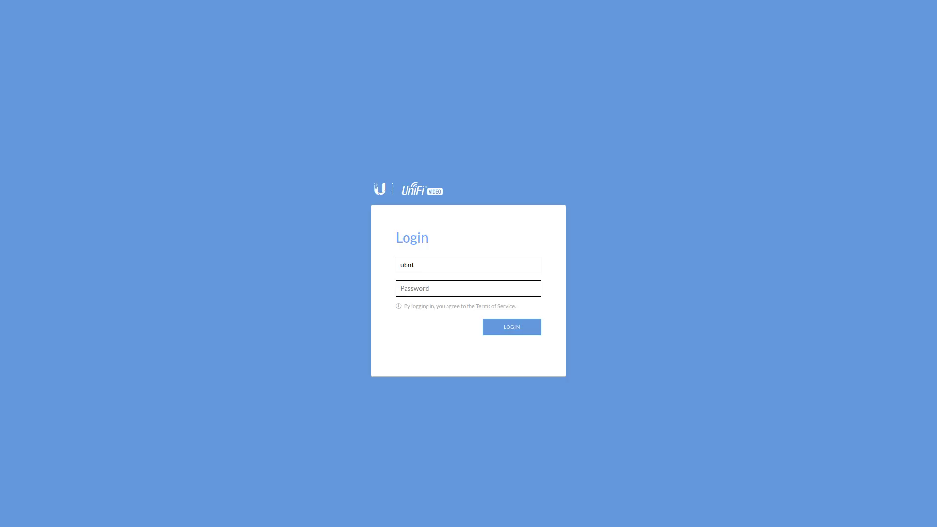
{"action": "left_click", "coordinate": [320, 120]}
{"action": "key", "text": "Tab"}
{"action": "key", "text": "ctrl+v"}
{"action": "key", "text": "Return"}
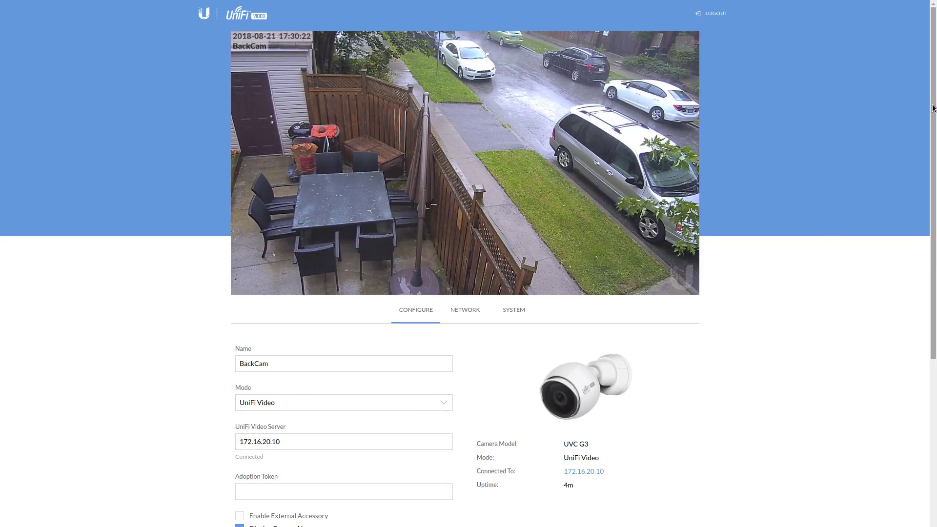
Open BackCam's SYSTEM tab and select the camera's firmware version string.
{"action": "scroll", "coordinate": [933, 108], "scroll_direction": "down", "scroll_amount": 2}
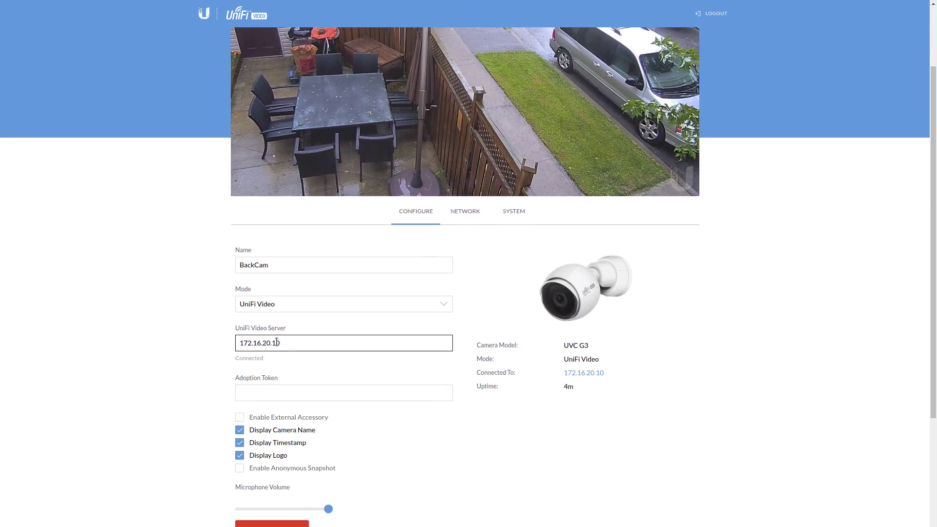
{"action": "left_click", "coordinate": [343, 320]}
{"action": "scroll", "coordinate": [470, 419], "scroll_direction": "down", "scroll_amount": 2}
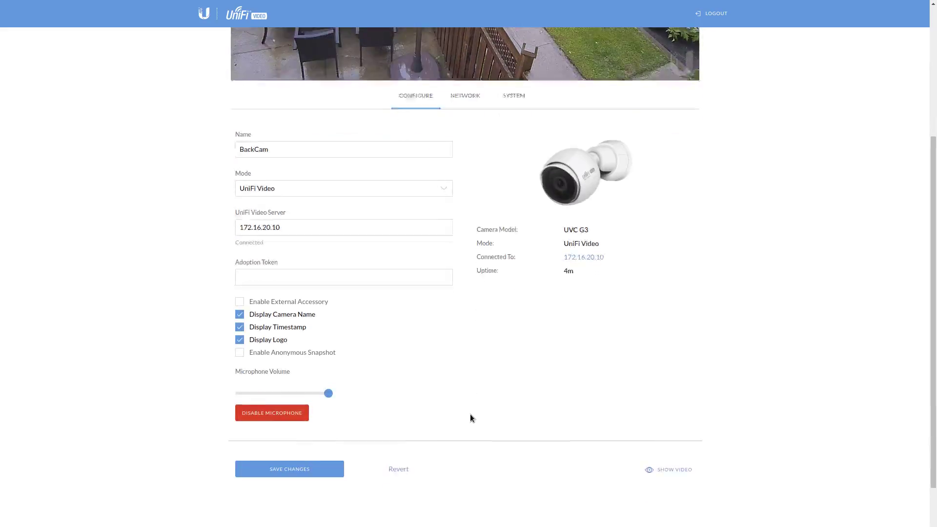
{"action": "scroll", "coordinate": [471, 416], "scroll_direction": "up", "scroll_amount": 3}
{"action": "left_click", "coordinate": [508, 261]}
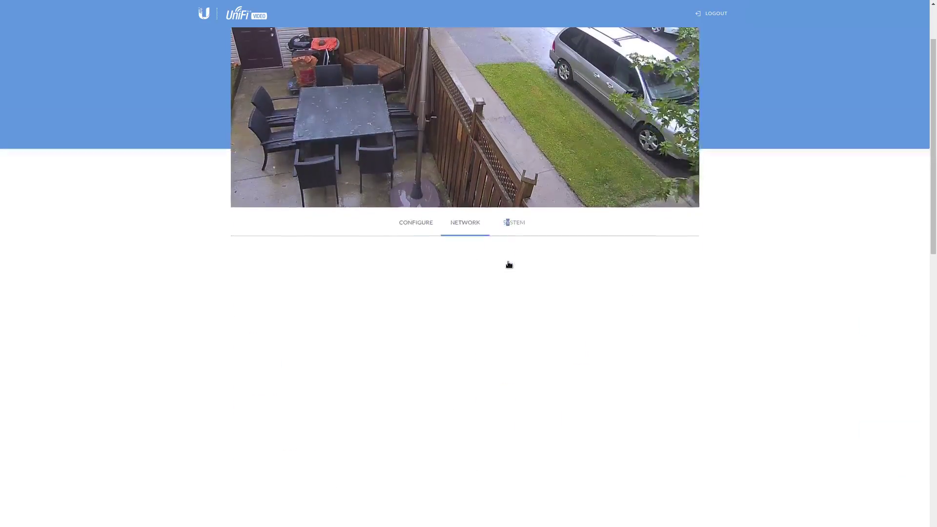
{"action": "scroll", "coordinate": [509, 264], "scroll_direction": "down", "scroll_amount": 4}
{"action": "scroll", "coordinate": [213, 387], "scroll_direction": "up", "scroll_amount": 3}
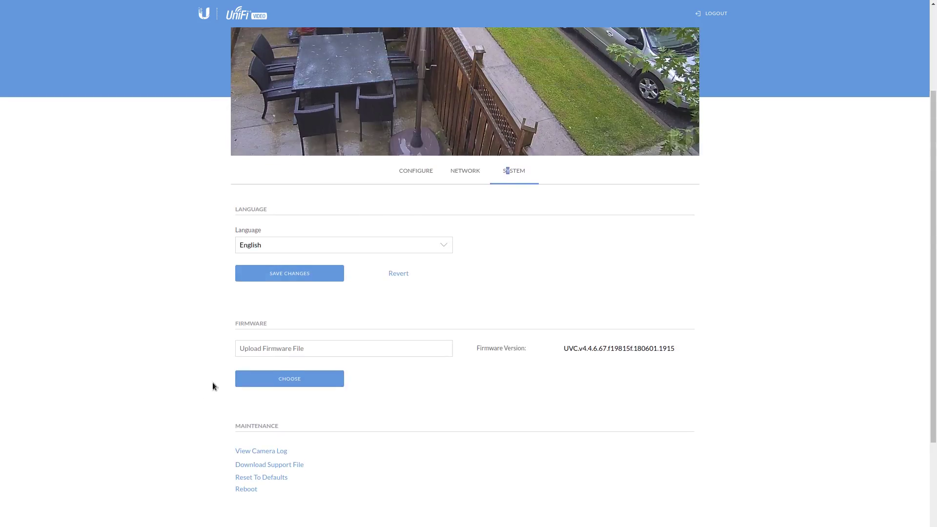
{"action": "left_click_drag", "start_coordinate": [561, 348], "coordinate": [699, 367]}
{"action": "left_click_drag", "start_coordinate": [628, 386], "coordinate": [682, 351]}
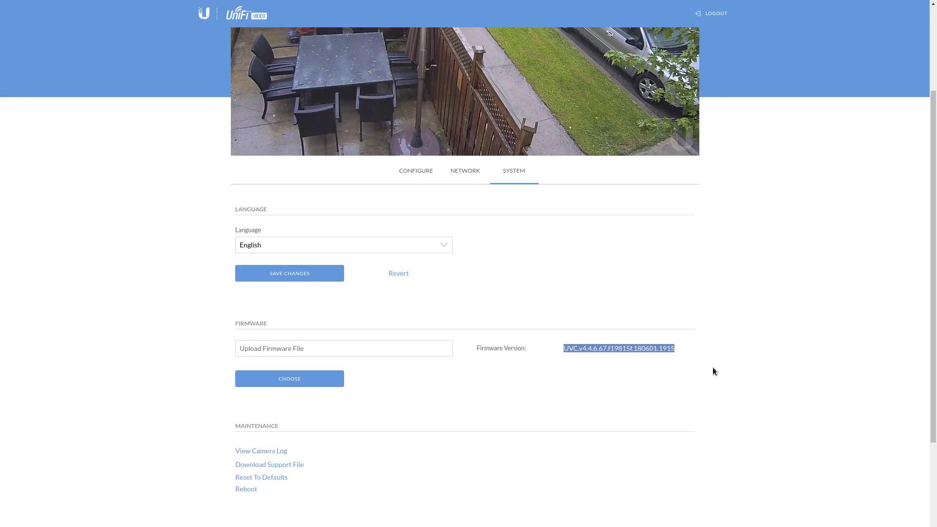
Review the camera's NETWORK DHCP settings, then return to the CONFIGURE tab.
{"action": "scroll", "coordinate": [742, 375], "scroll_direction": "up", "scroll_amount": 3}
{"action": "left_click", "coordinate": [465, 309]}
{"action": "scroll", "coordinate": [473, 308], "scroll_direction": "down", "scroll_amount": 5}
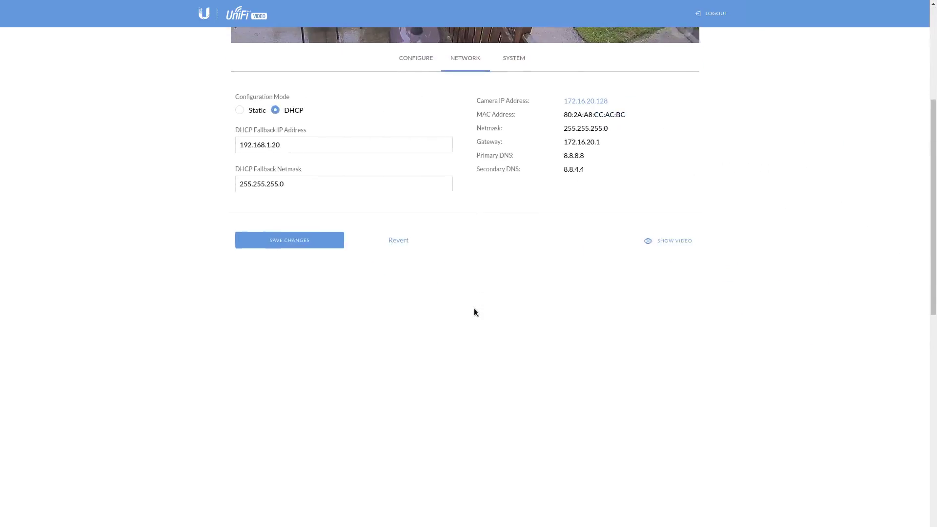
{"action": "scroll", "coordinate": [473, 308], "scroll_direction": "down", "scroll_amount": 1}
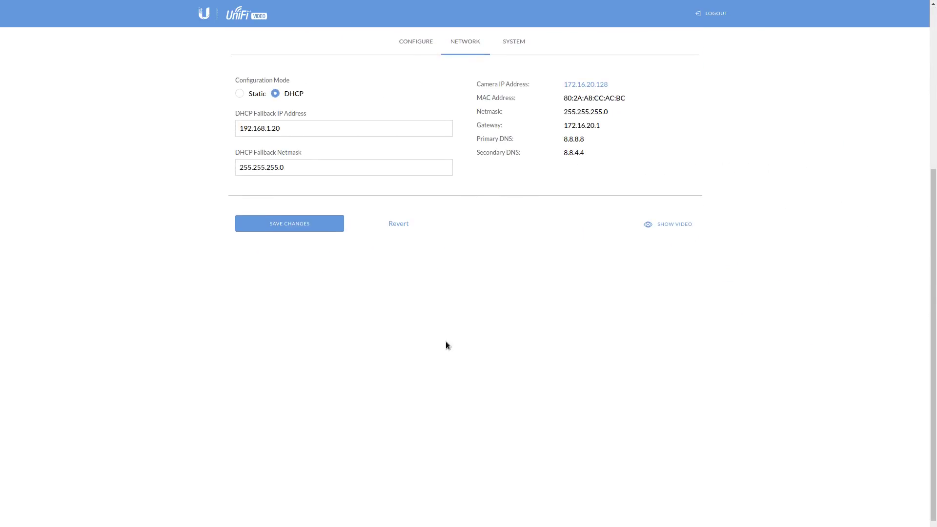
{"action": "left_click", "coordinate": [413, 42]}
{"action": "scroll", "coordinate": [391, 415], "scroll_direction": "up", "scroll_amount": 3}
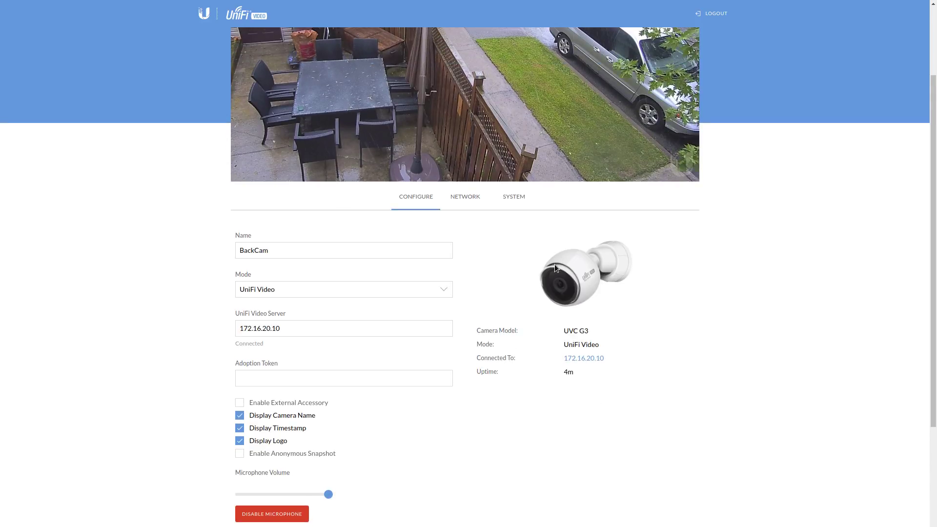
{"action": "scroll", "coordinate": [543, 433], "scroll_direction": "up", "scroll_amount": 3}
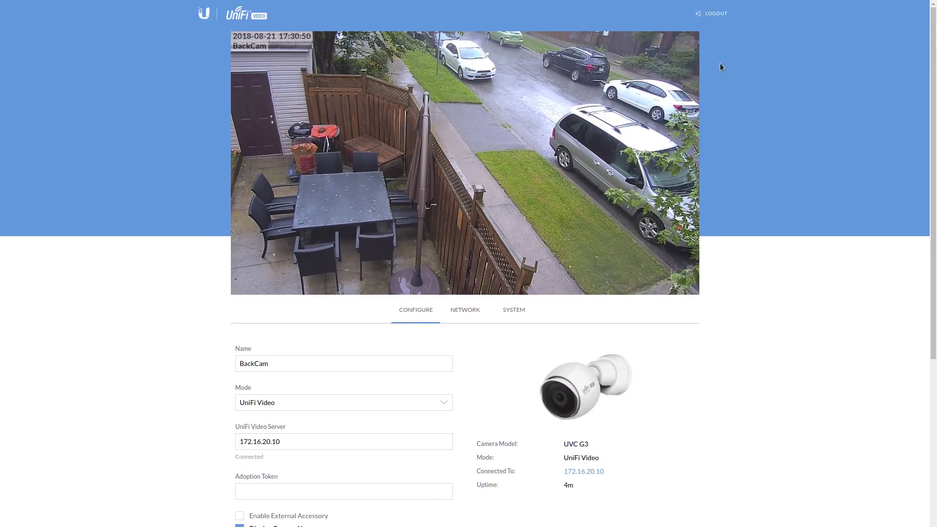
{"action": "left_click", "coordinate": [713, 13]}
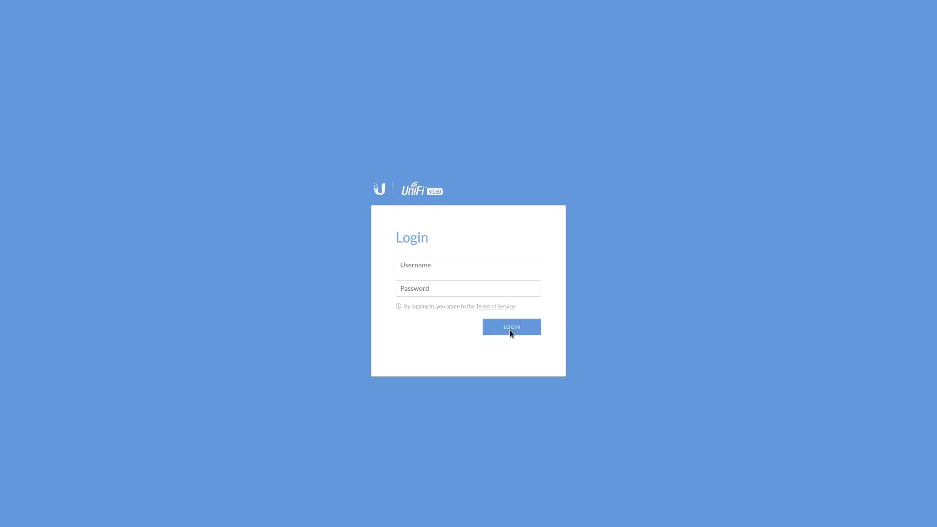